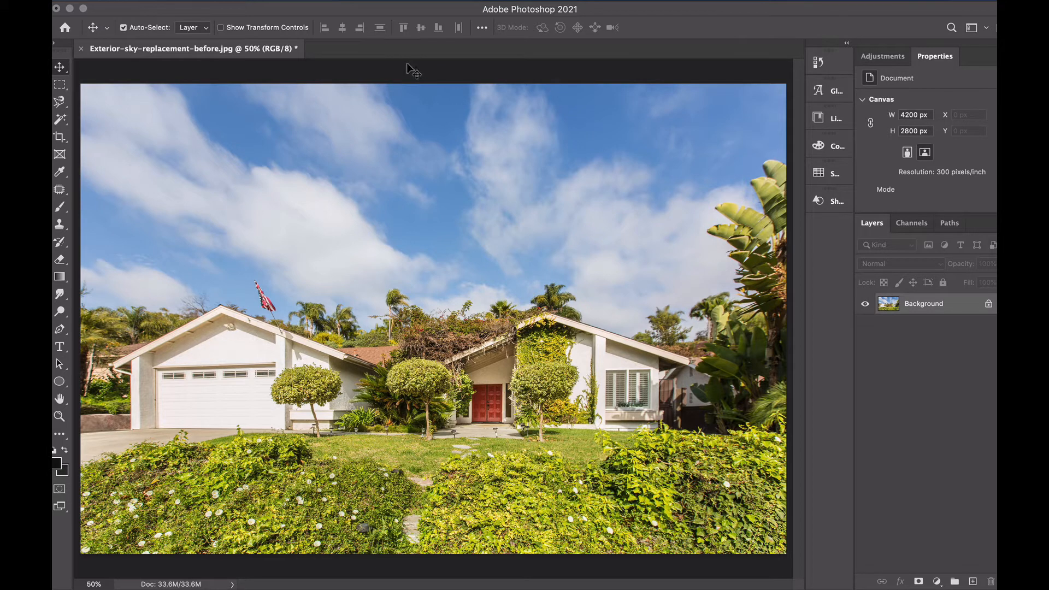
Start Sky Replacement on the house photo and open the list of available sky presets
{"action": "left_click", "coordinate": [185, 2]}
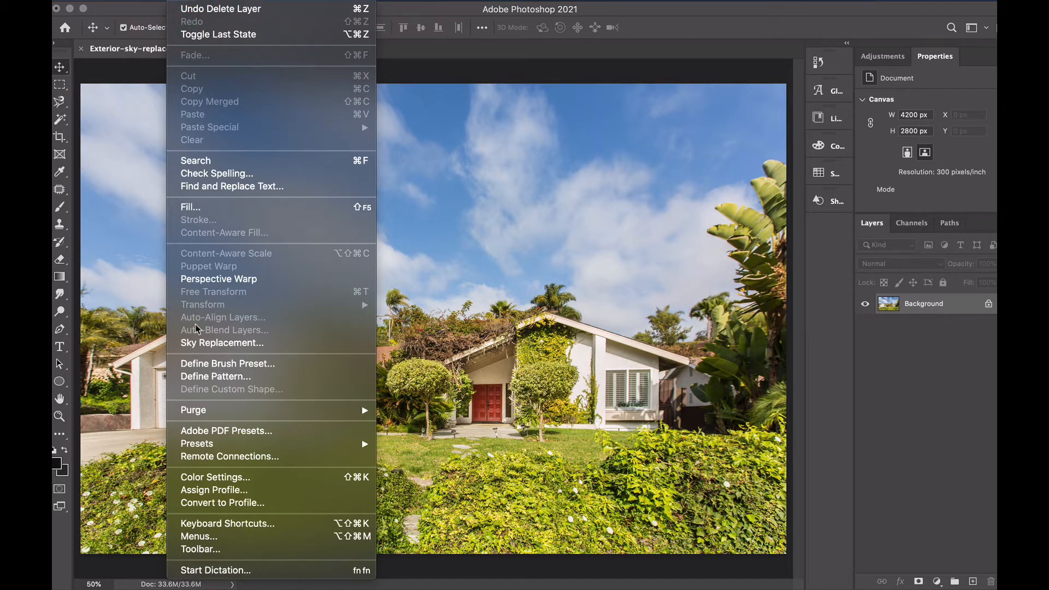
{"action": "left_click", "coordinate": [229, 343]}
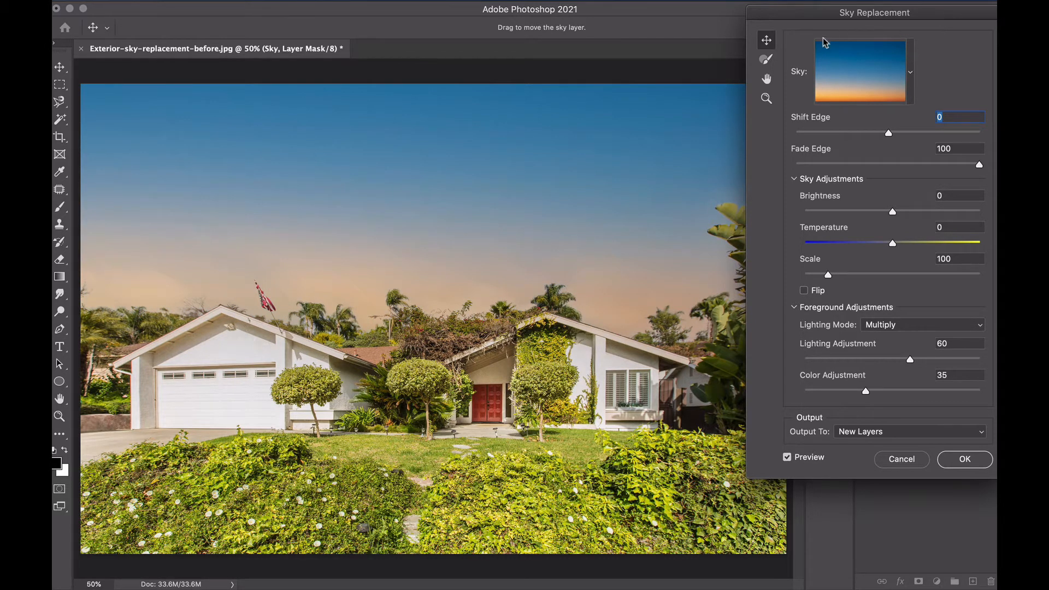
{"action": "left_click", "coordinate": [910, 70]}
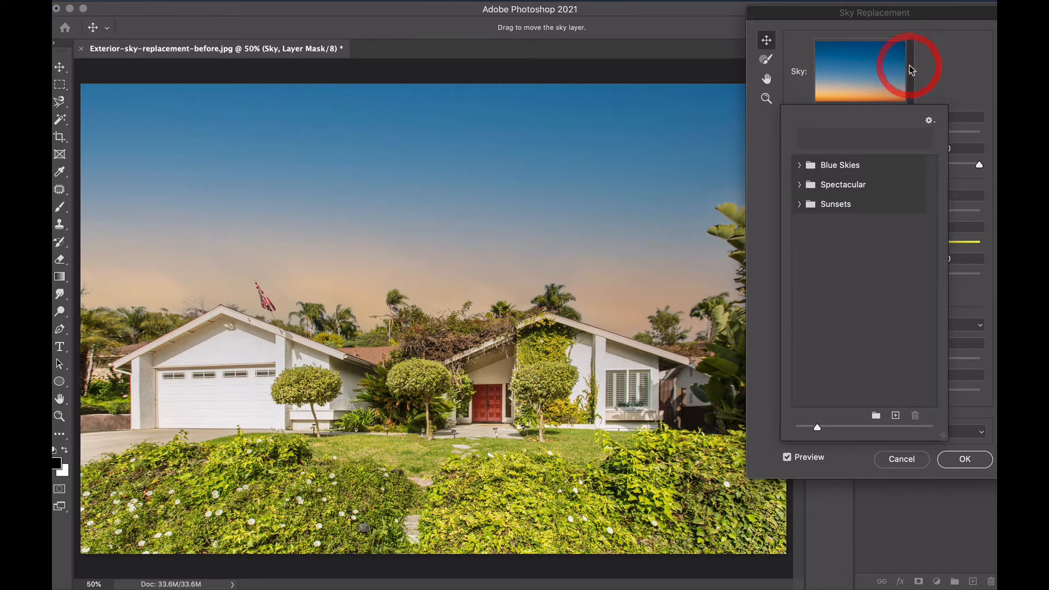
Examine the preset skies in the Blue Skies, Spectacular and Sunsets groups
{"action": "left_click", "coordinate": [799, 165]}
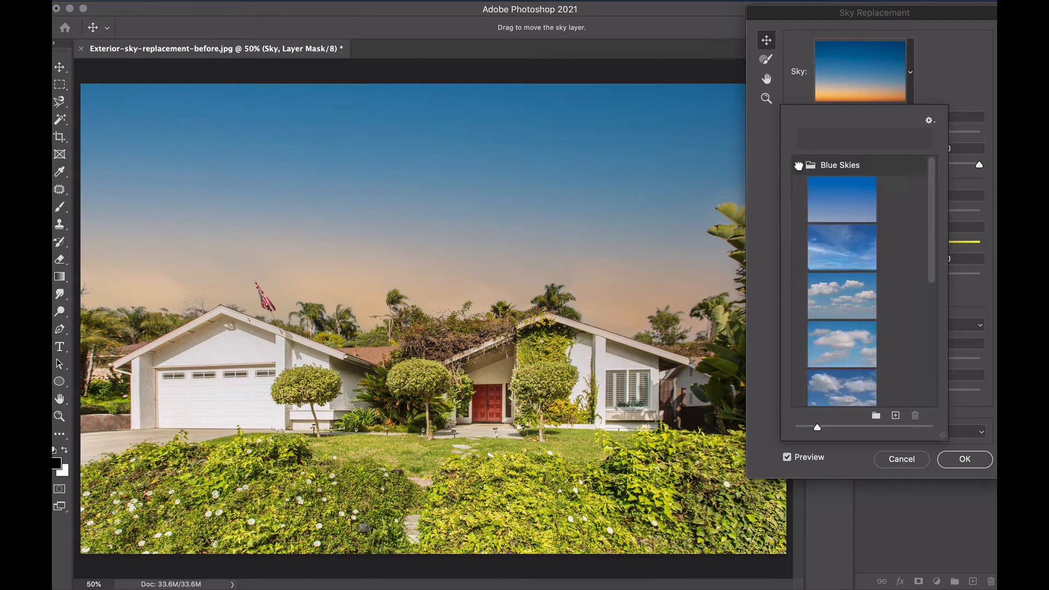
{"action": "scroll", "coordinate": [801, 245], "scroll_direction": "down", "scroll_amount": 8}
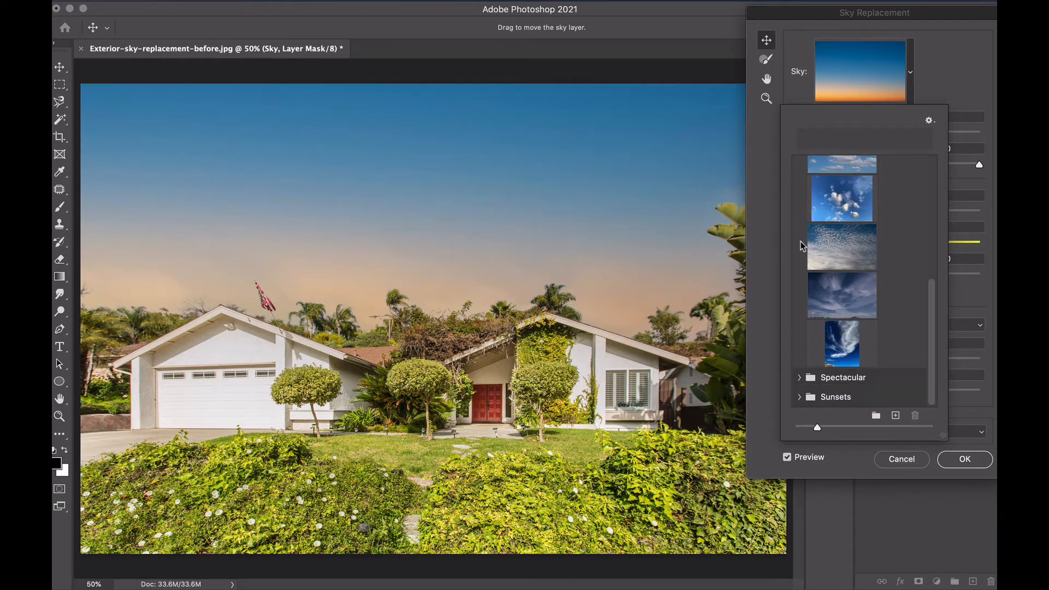
{"action": "scroll", "coordinate": [802, 245], "scroll_direction": "up", "scroll_amount": 8}
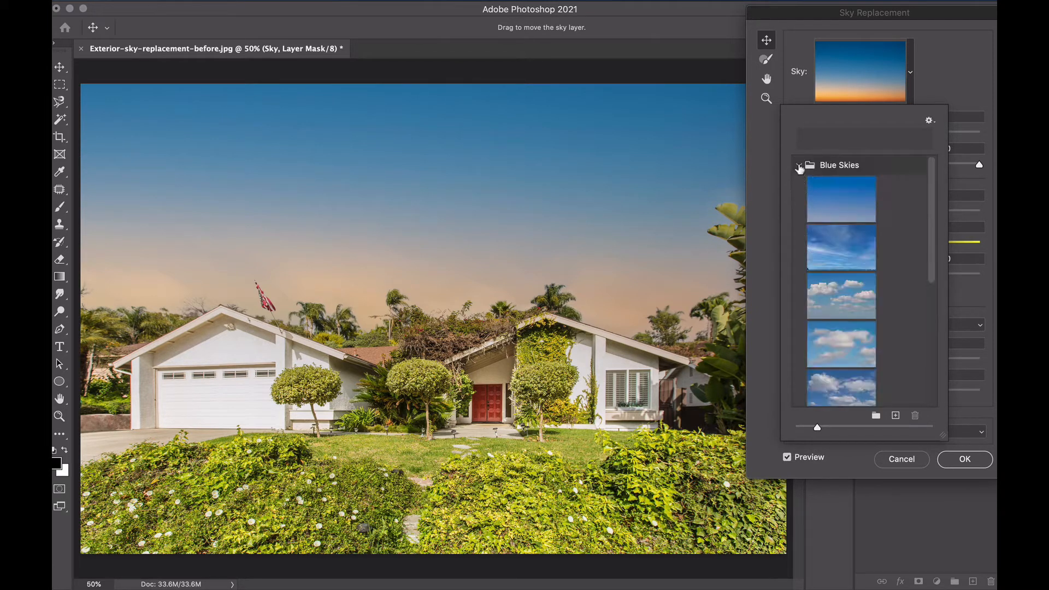
{"action": "left_click", "coordinate": [798, 165]}
{"action": "left_click", "coordinate": [800, 185]}
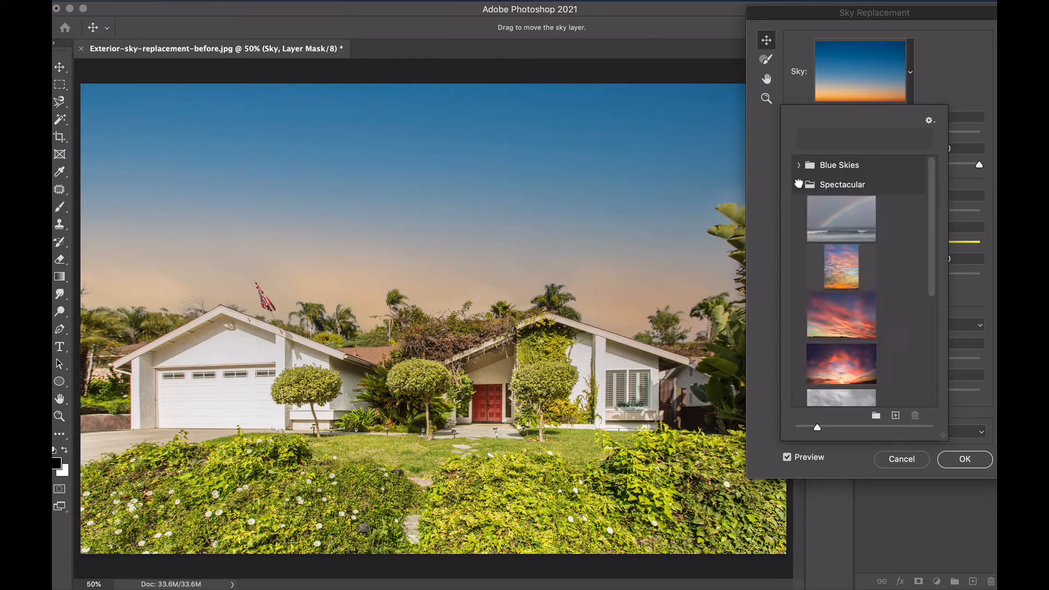
{"action": "scroll", "coordinate": [801, 256], "scroll_direction": "down", "scroll_amount": 4}
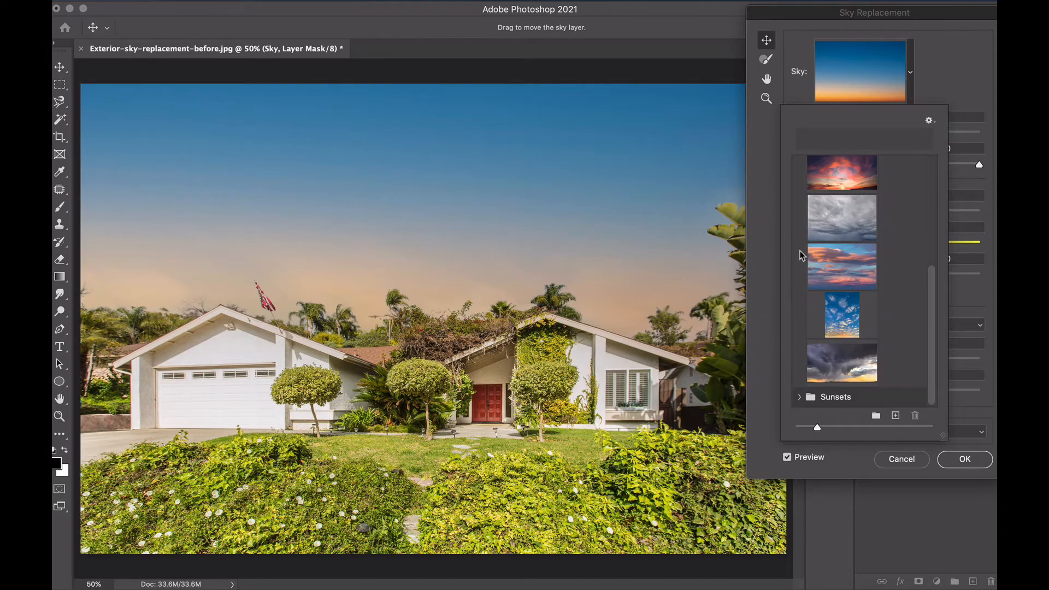
{"action": "scroll", "coordinate": [801, 236], "scroll_direction": "up", "scroll_amount": 4}
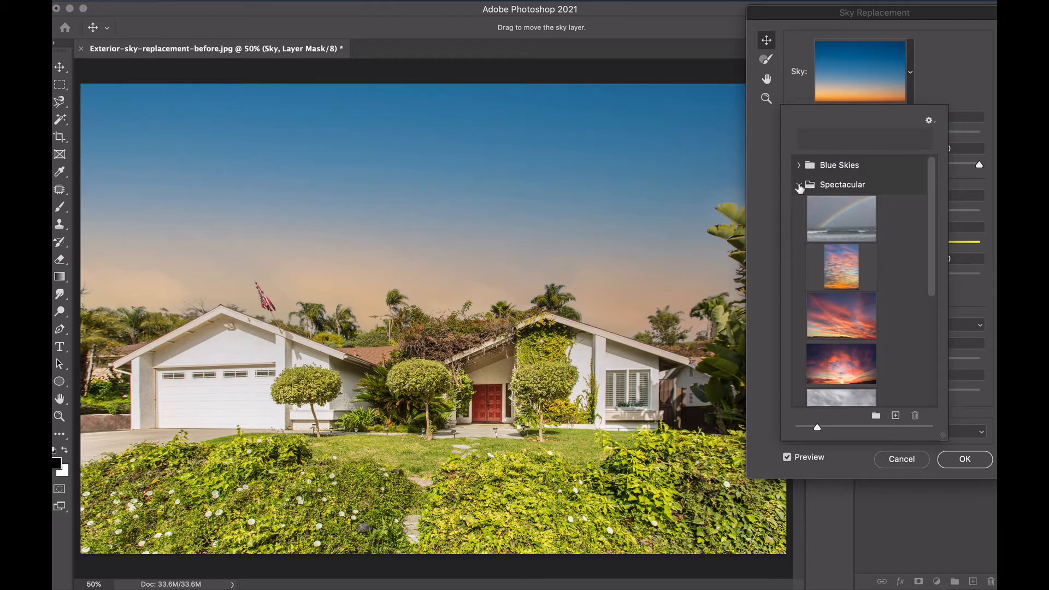
{"action": "left_click", "coordinate": [799, 186]}
{"action": "left_click", "coordinate": [797, 204]}
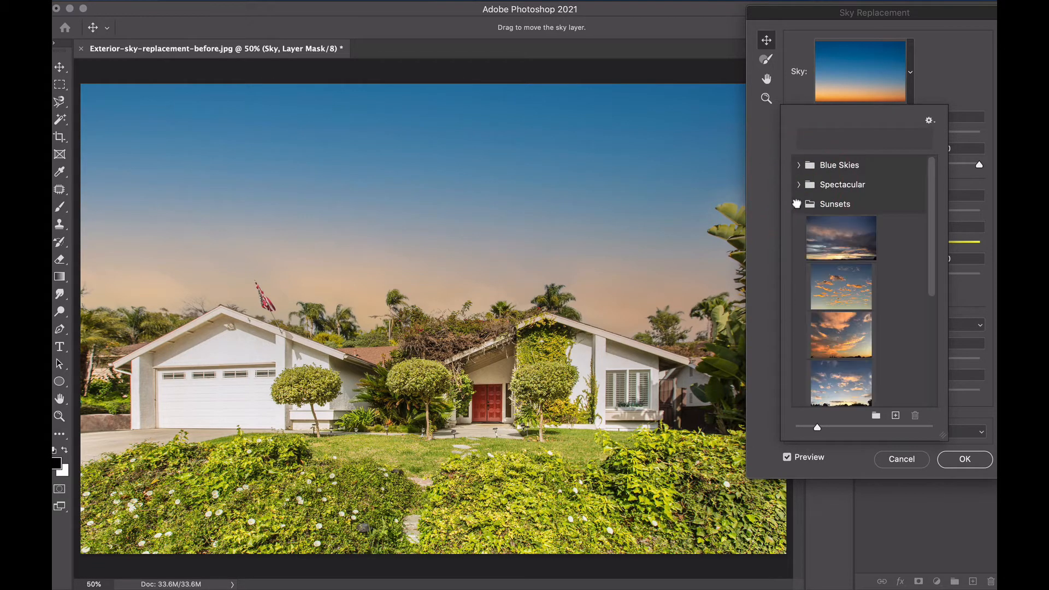
{"action": "scroll", "coordinate": [808, 276], "scroll_direction": "down", "scroll_amount": 5}
{"action": "scroll", "coordinate": [809, 276], "scroll_direction": "up", "scroll_amount": 5}
{"action": "left_click", "coordinate": [799, 204]}
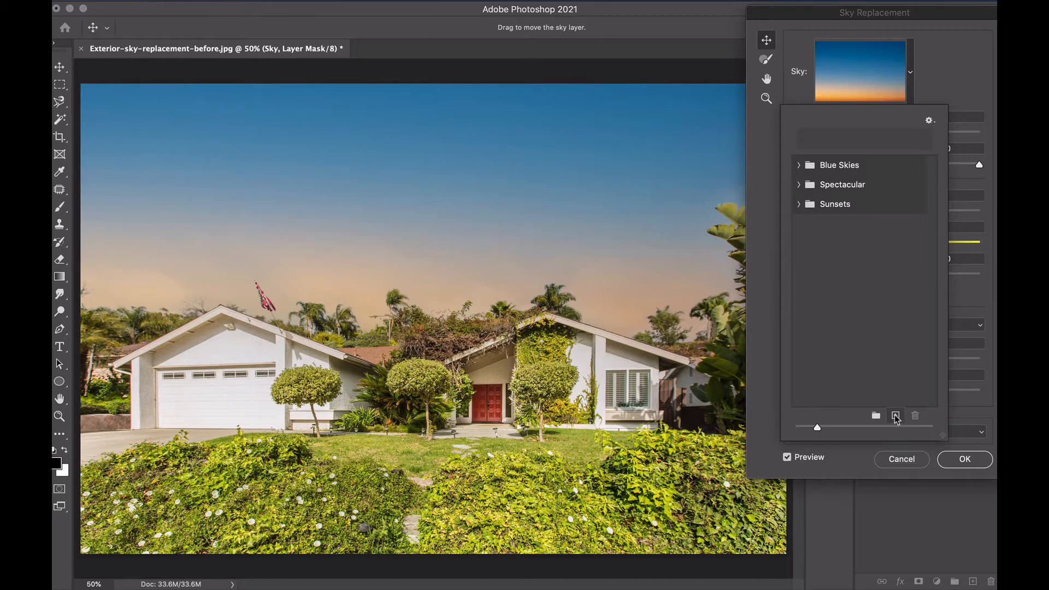
Import pexels-free-nature-stock-1376766.jpg as a new sky preset named "night sky" and use it as the replacement sky
{"action": "left_click", "coordinate": [896, 417]}
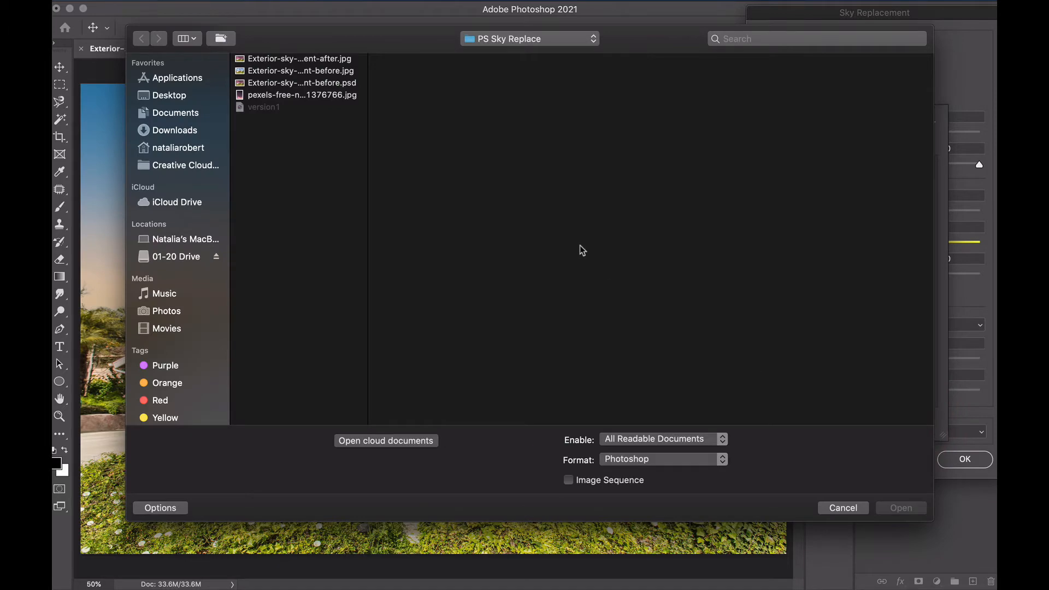
{"action": "left_click", "coordinate": [277, 95]}
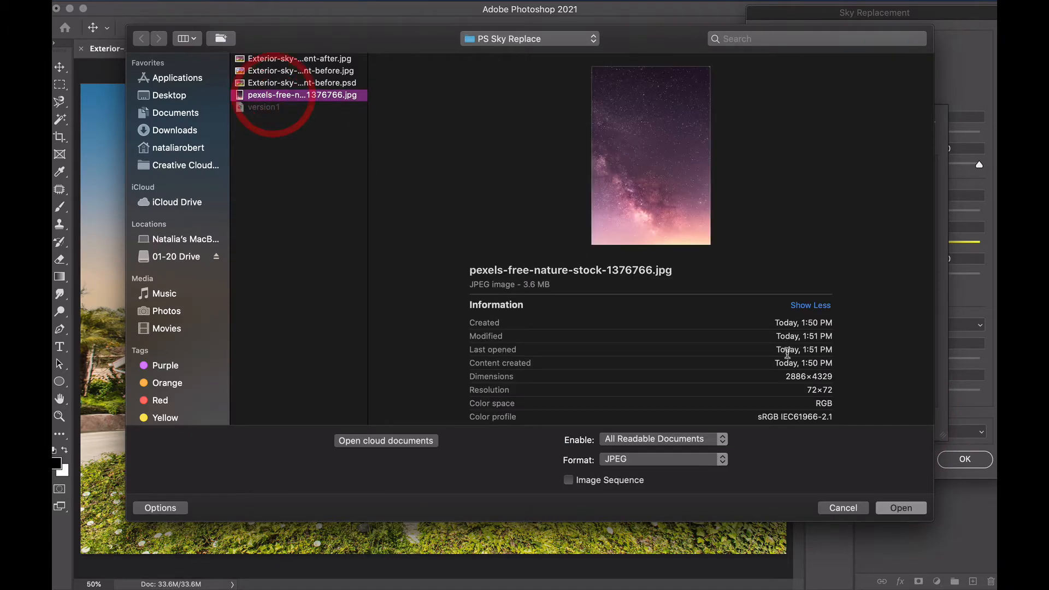
{"action": "left_click", "coordinate": [896, 508]}
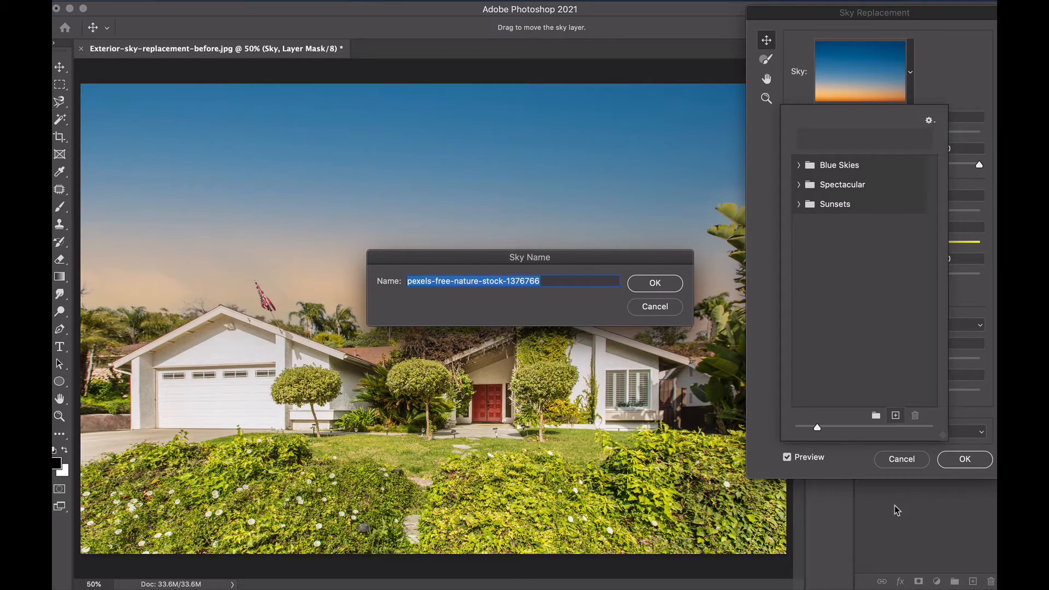
{"action": "type", "text": "night sky"}
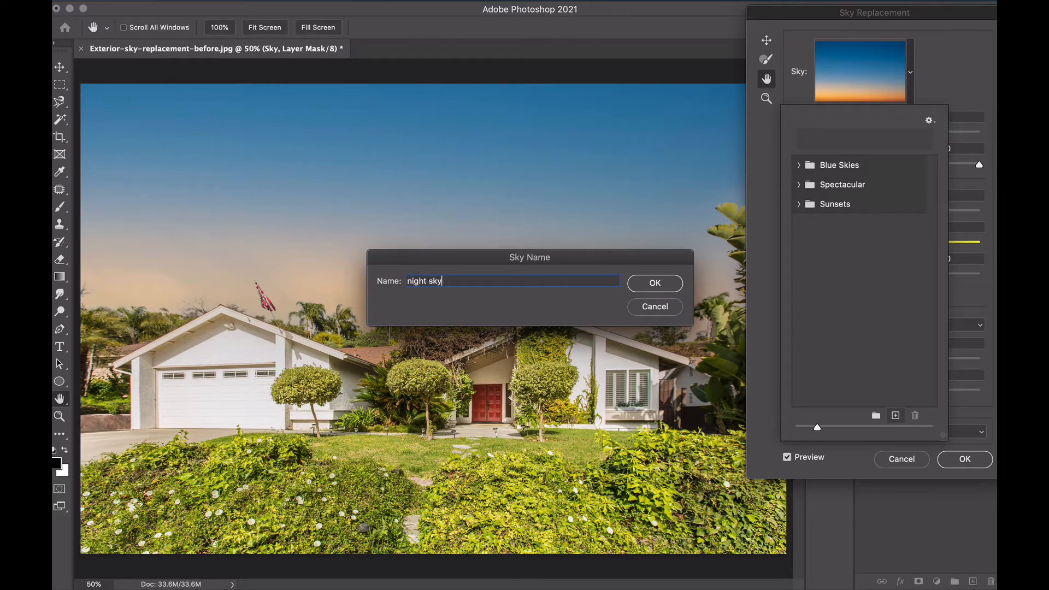
{"action": "key", "text": "Return"}
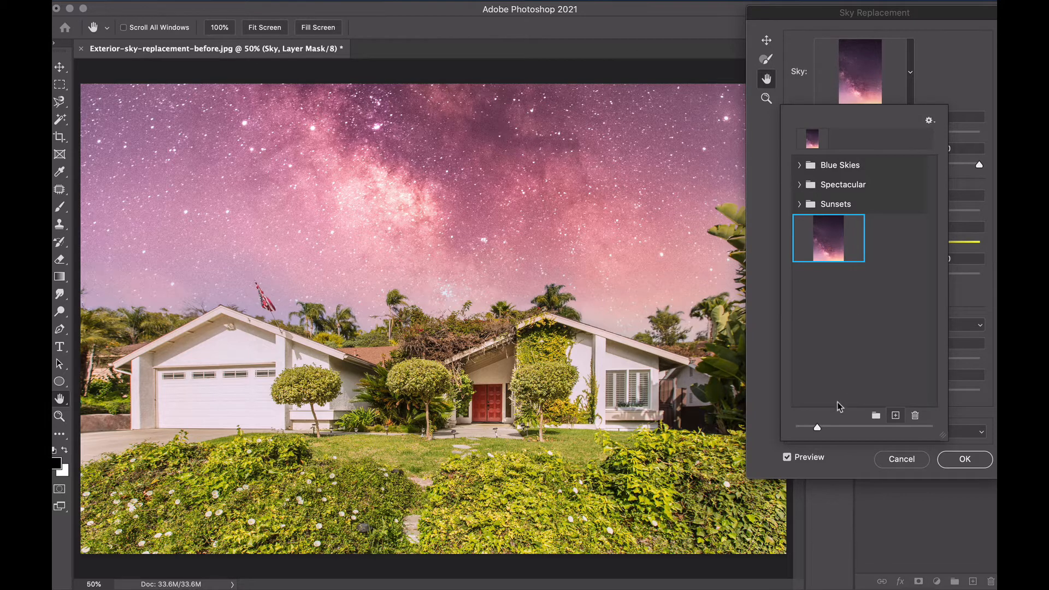
{"action": "left_click", "coordinate": [932, 76]}
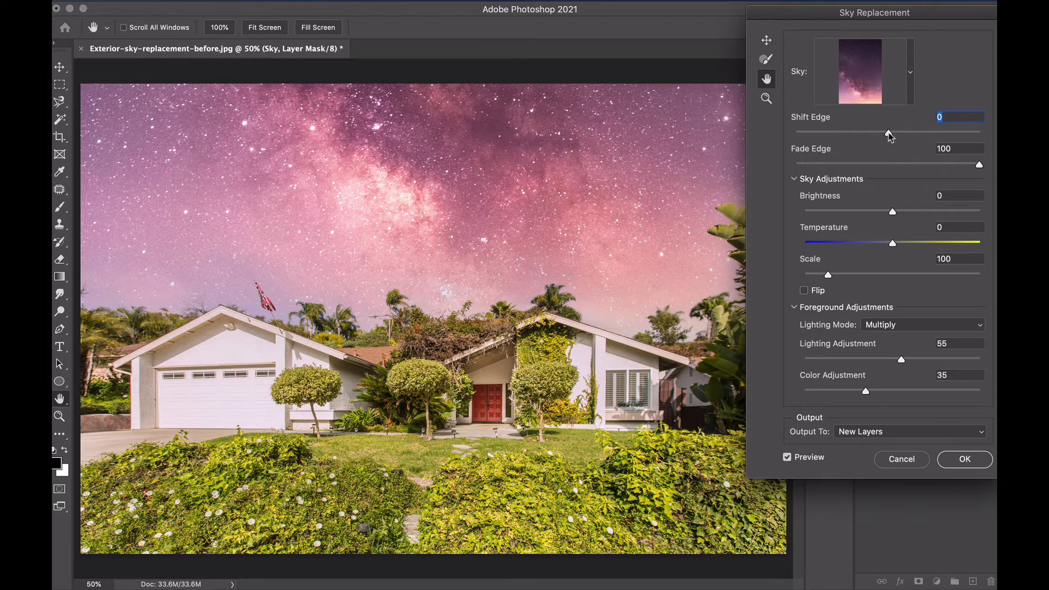
Set the replacement sky's Shift Edge to 28 and Fade Edge to 69
{"action": "left_click_drag", "start_coordinate": [890, 133], "coordinate": [829, 134]}
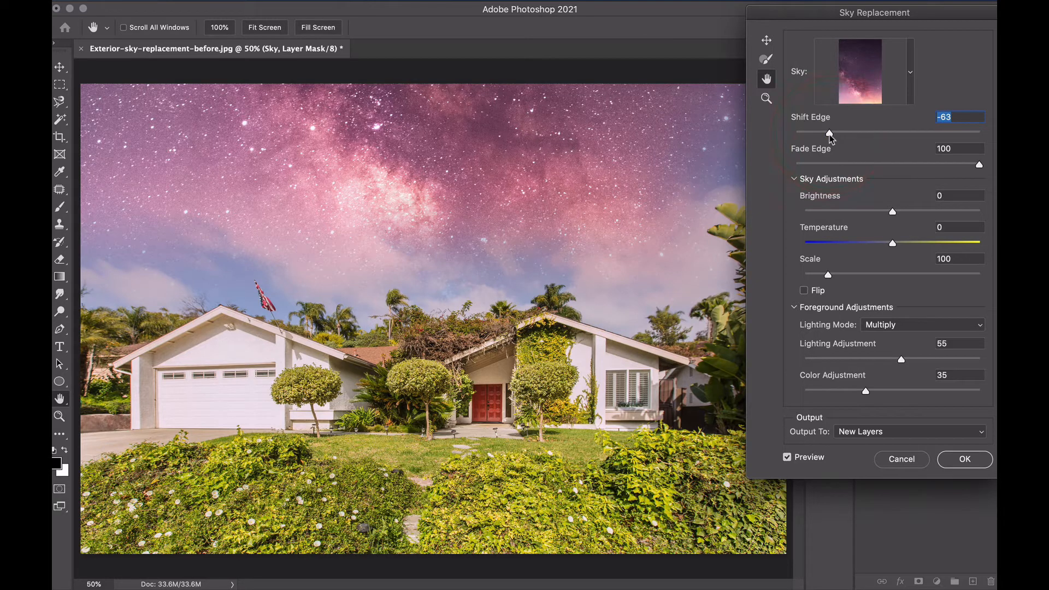
{"action": "left_click_drag", "start_coordinate": [832, 134], "coordinate": [916, 140]}
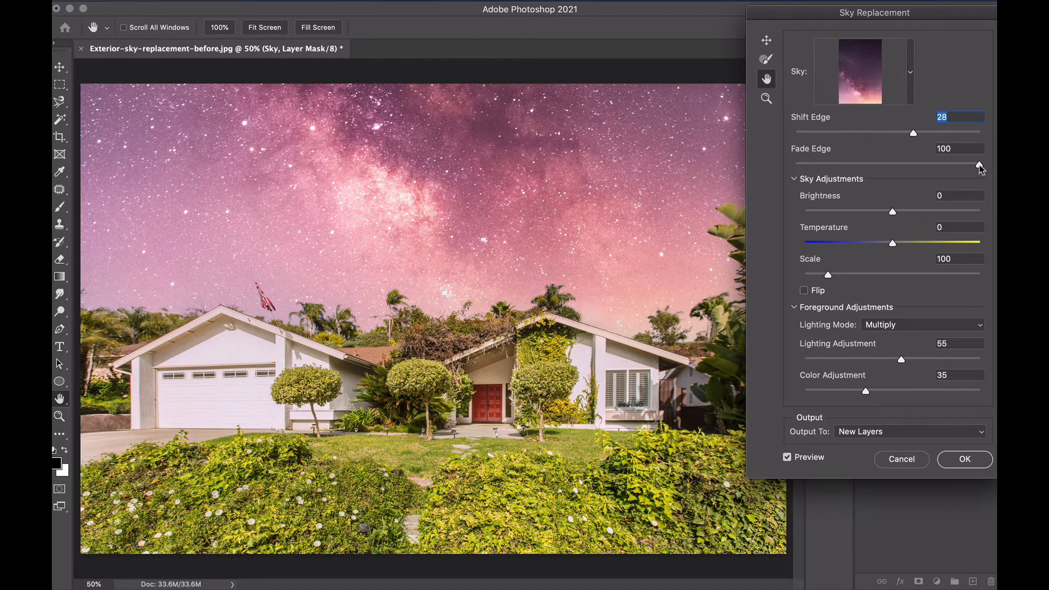
{"action": "left_click_drag", "start_coordinate": [981, 166], "coordinate": [951, 173]}
{"action": "left_click", "coordinate": [964, 170]}
{"action": "left_click_drag", "start_coordinate": [952, 165], "coordinate": [924, 165]}
{"action": "left_click", "coordinate": [939, 177]}
Reposition the night sky to about X -838 px, Y -3442 px so the bright Milky Way area sits above the garage
{"action": "left_click", "coordinate": [767, 41]}
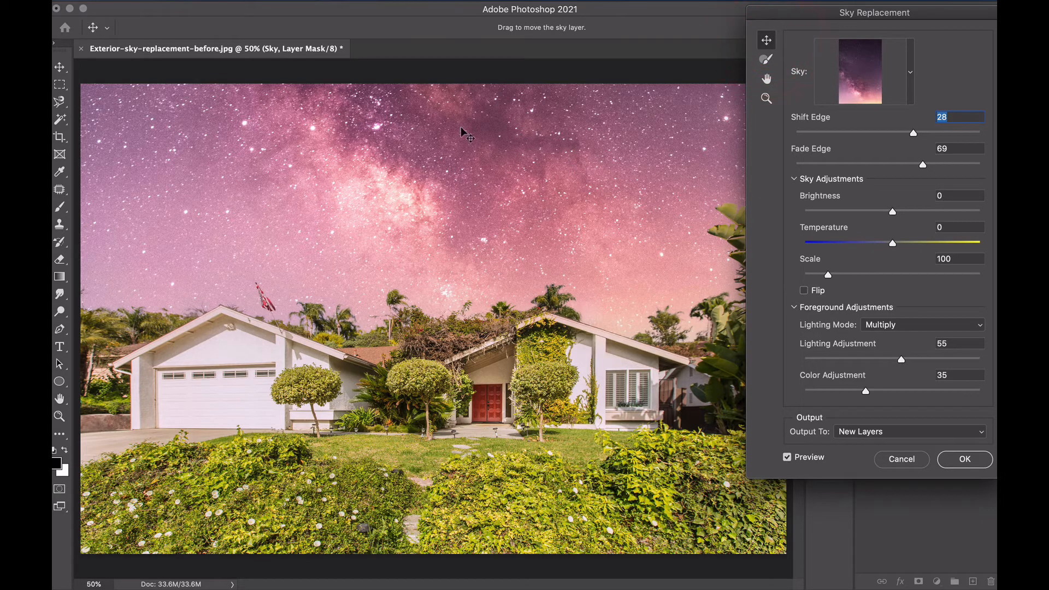
{"action": "left_click_drag", "start_coordinate": [462, 150], "coordinate": [457, 297]}
{"action": "left_click", "coordinate": [463, 212]}
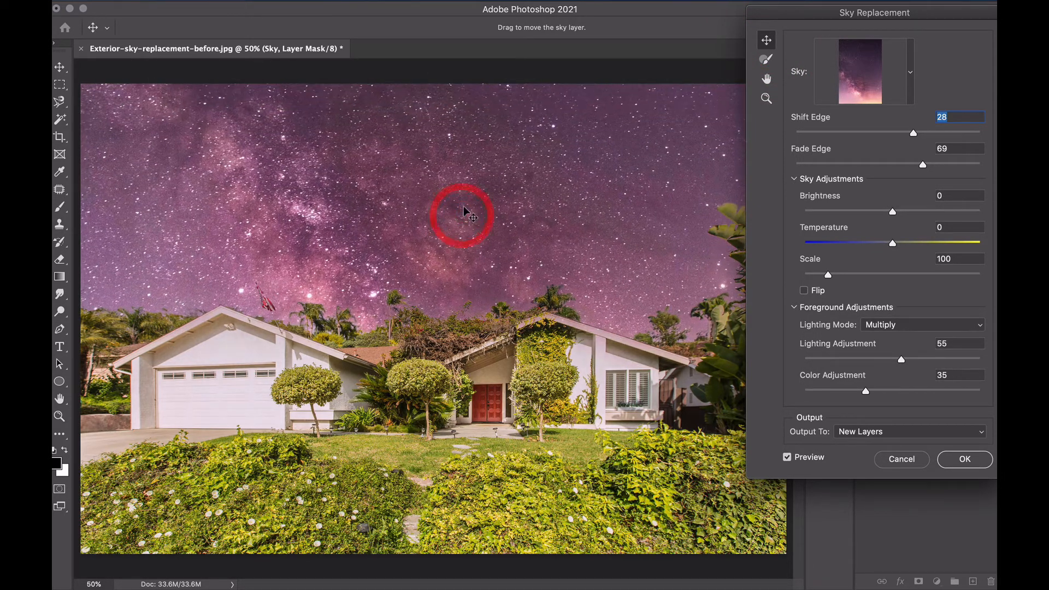
{"action": "mouse_move", "coordinate": [467, 216]}
{"action": "left_mouse_down"}
{"action": "mouse_move", "coordinate": [470, 239]}
{"action": "mouse_move", "coordinate": [462, 234]}
{"action": "left_mouse_up"}
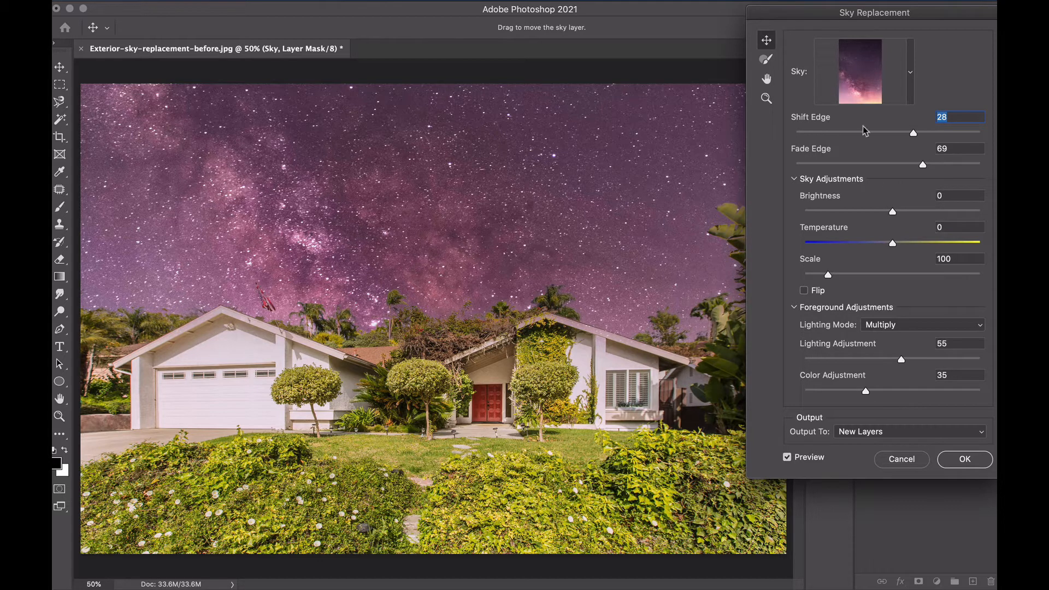
{"action": "left_click_drag", "start_coordinate": [869, 17], "coordinate": [524, 91]}
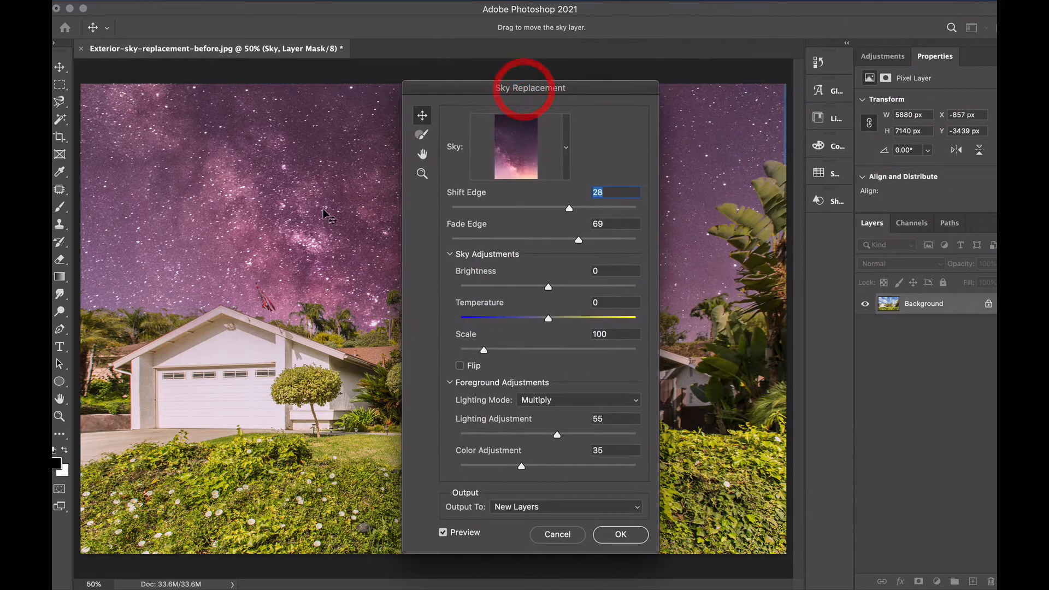
{"action": "left_click_drag", "start_coordinate": [297, 203], "coordinate": [299, 207]}
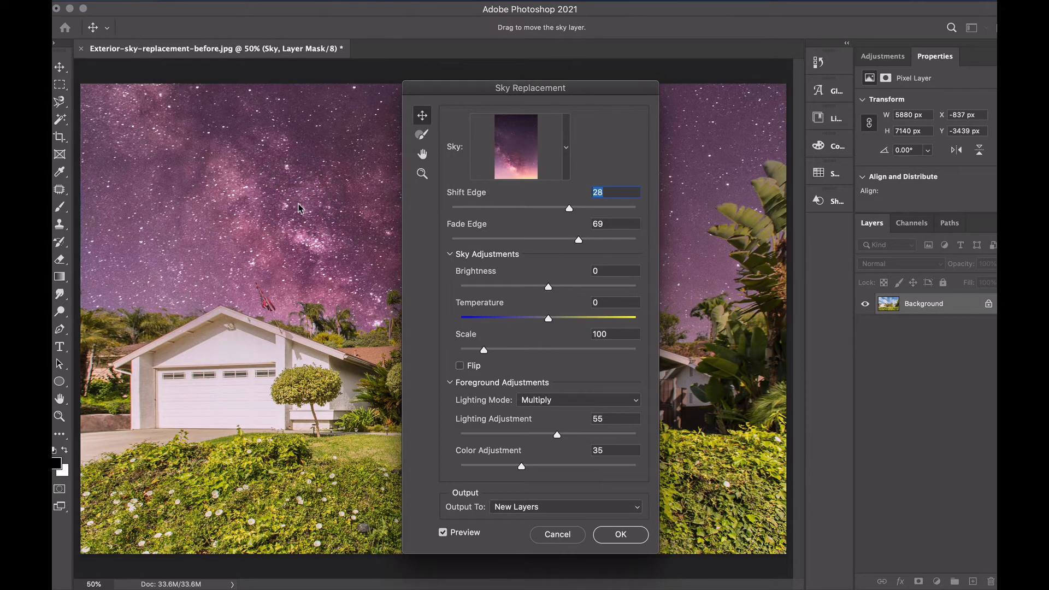
{"action": "left_click", "coordinate": [298, 205]}
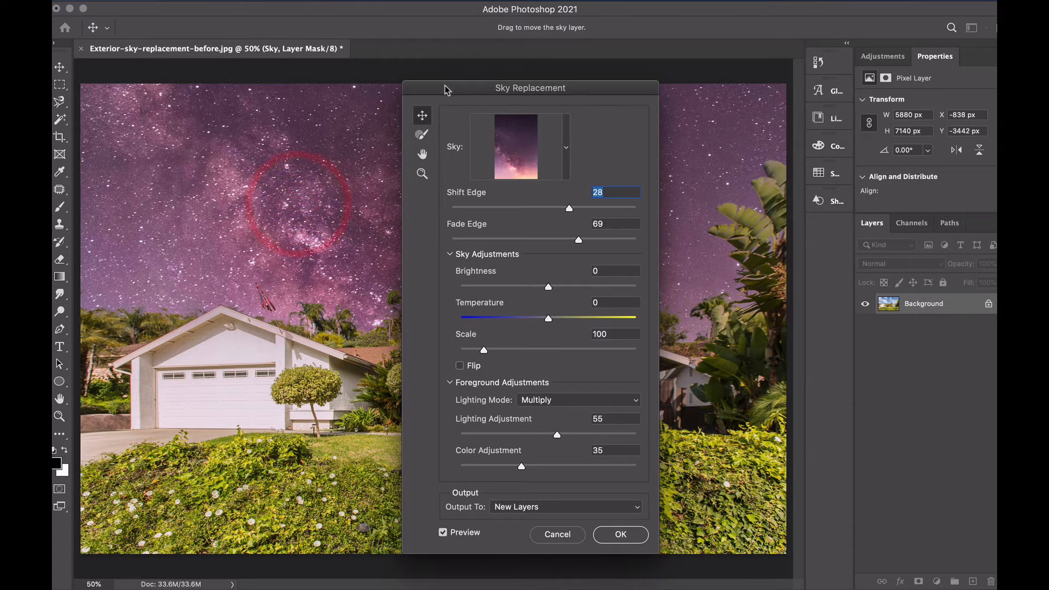
{"action": "left_click_drag", "start_coordinate": [447, 94], "coordinate": [787, 16]}
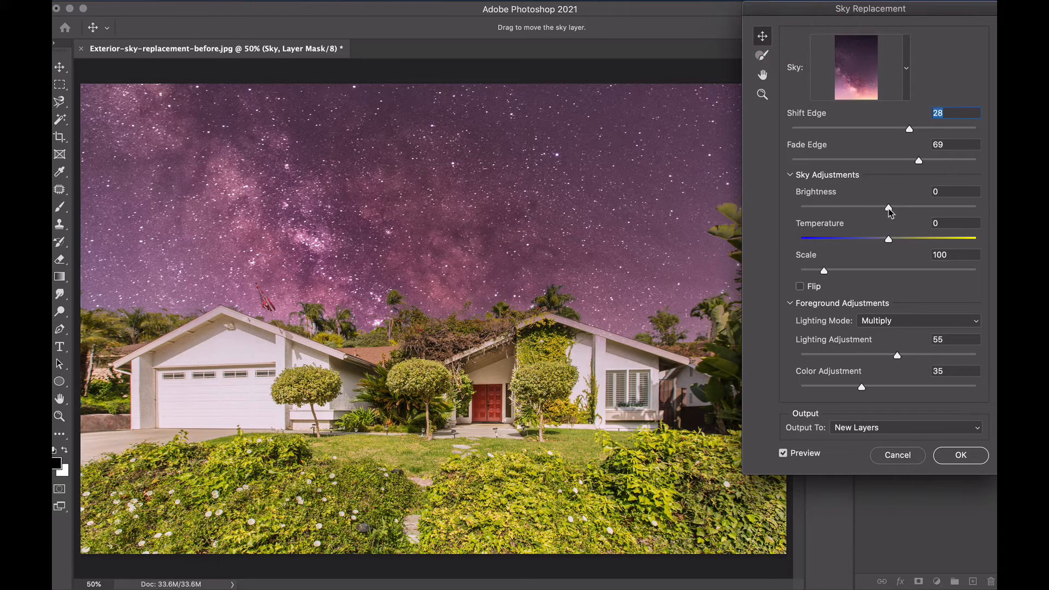
Adjust the sky to Brightness -21, Temperature -38 and Scale 115
{"action": "left_click_drag", "start_coordinate": [889, 208], "coordinate": [855, 239]}
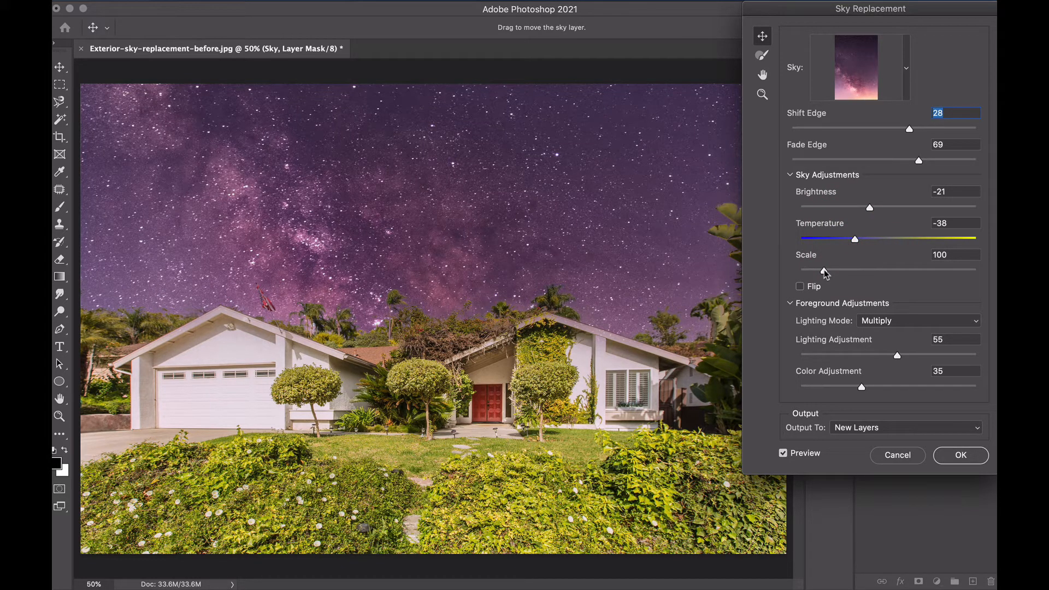
{"action": "mouse_move", "coordinate": [825, 273]}
{"action": "left_mouse_down"}
{"action": "mouse_move", "coordinate": [859, 276]}
{"action": "mouse_move", "coordinate": [831, 271]}
{"action": "left_mouse_up"}
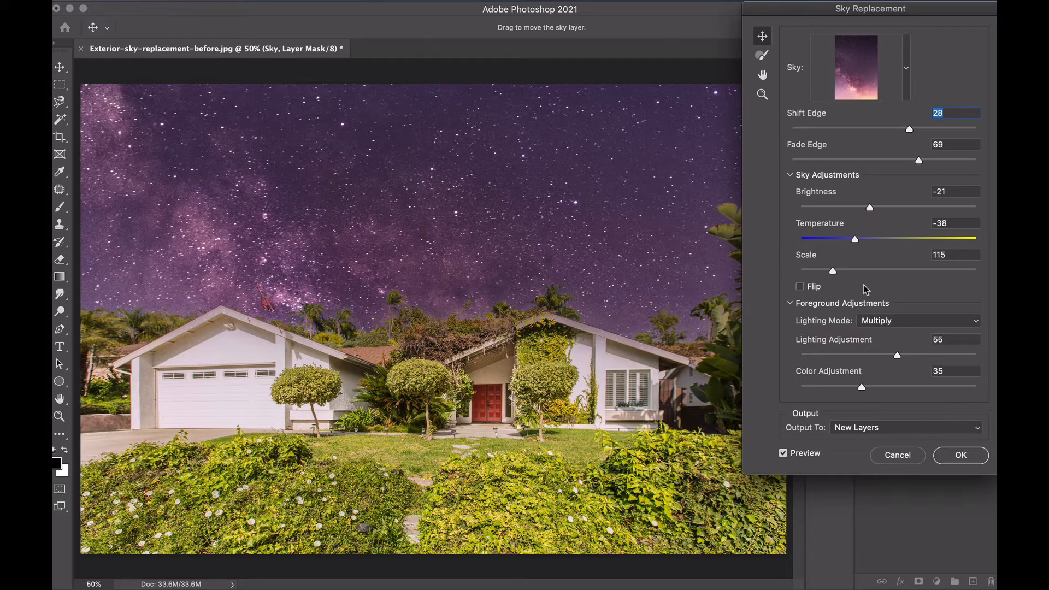
Try flipping the sky horizontally and using the Screen lighting mode, restoring the unflipped sky and Multiply
{"action": "left_click", "coordinate": [799, 287]}
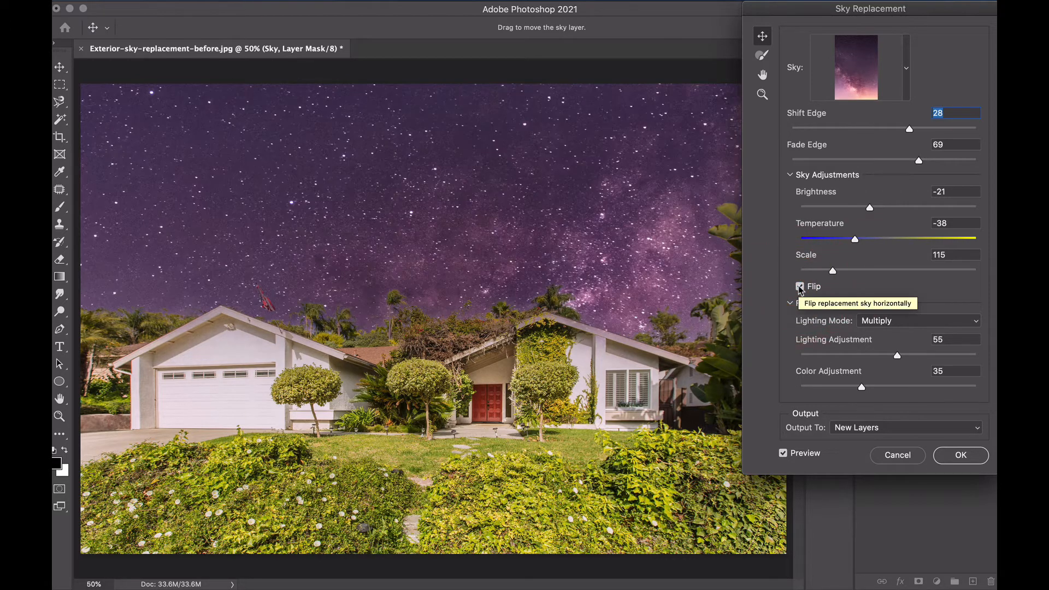
{"action": "left_click", "coordinate": [800, 287]}
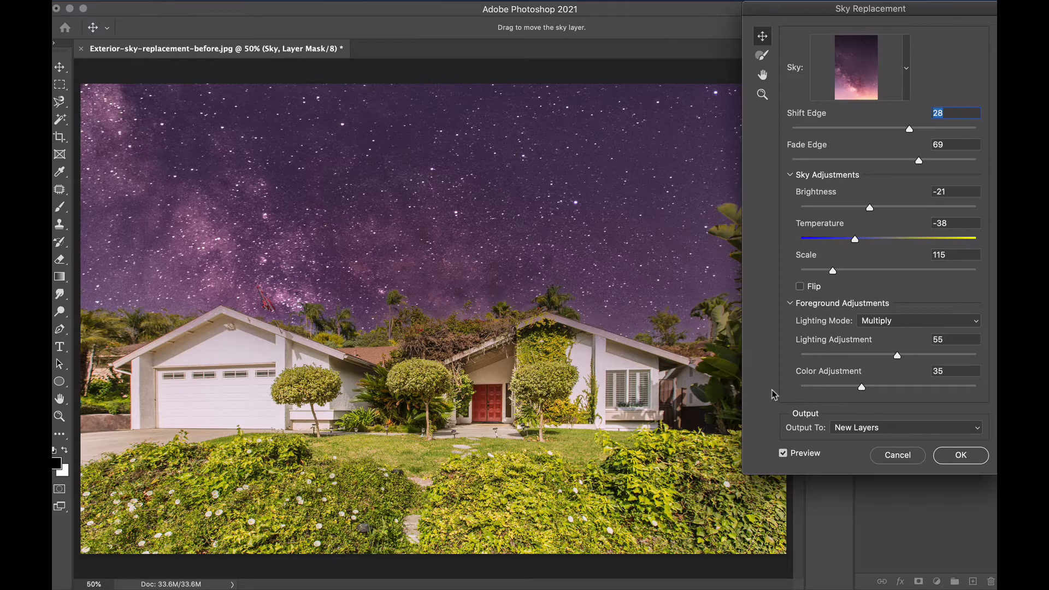
{"action": "left_click", "coordinate": [927, 323]}
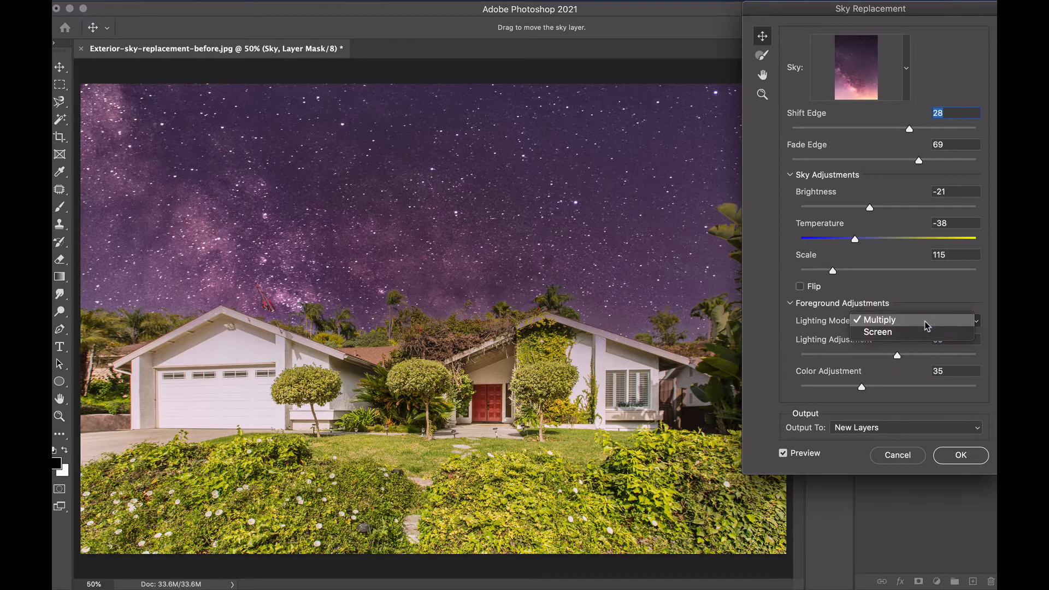
{"action": "left_click", "coordinate": [923, 337]}
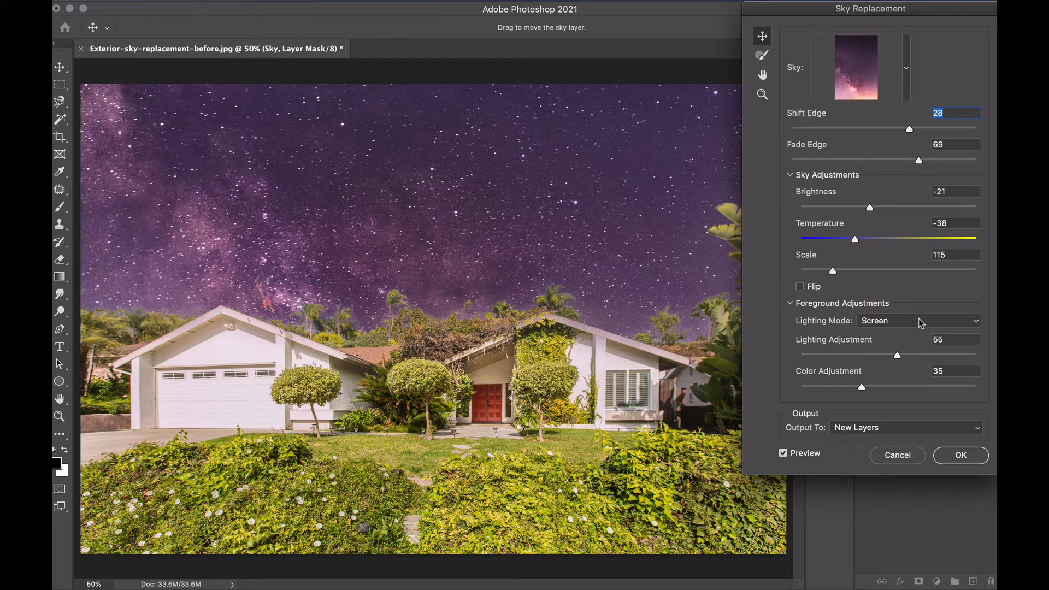
{"action": "left_click", "coordinate": [919, 323]}
{"action": "left_click", "coordinate": [918, 310]}
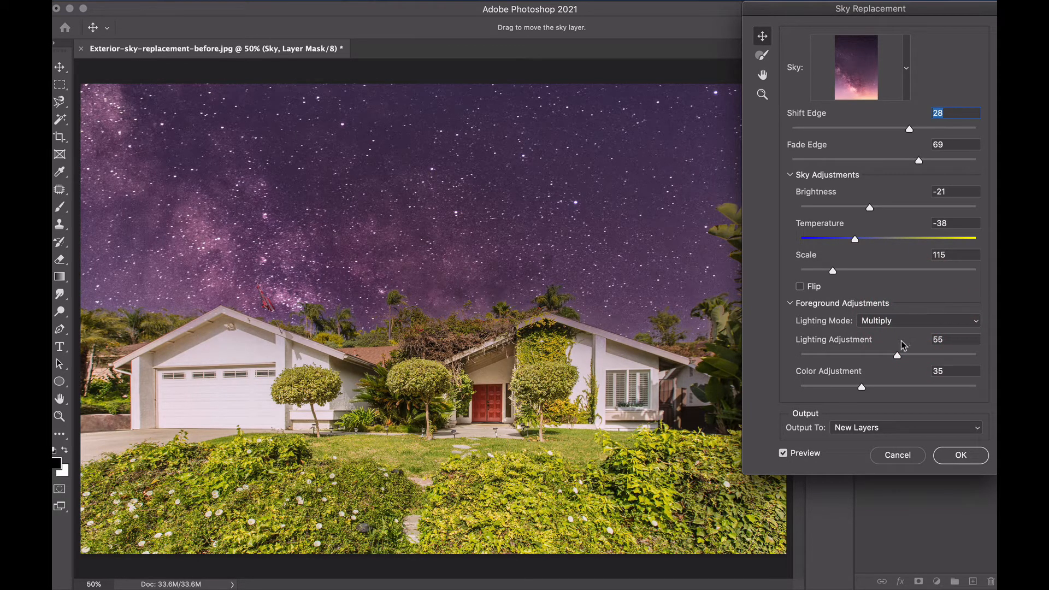
Set the foreground's Lighting Adjustment to 41 and Color Adjustment to 84
{"action": "left_click_drag", "start_coordinate": [898, 356], "coordinate": [871, 362]}
{"action": "left_click", "coordinate": [872, 361]}
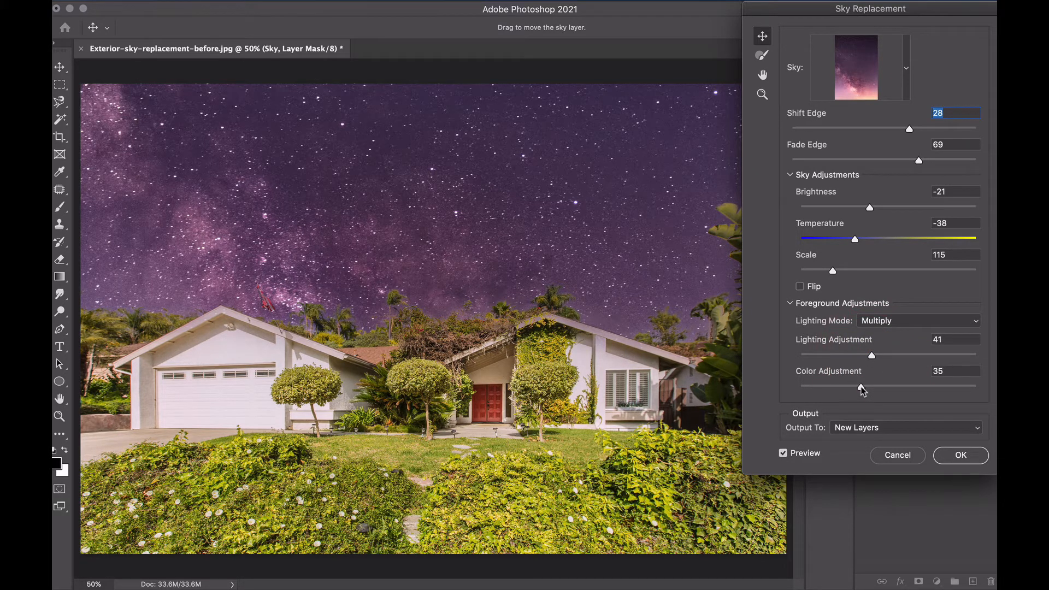
{"action": "left_click_drag", "start_coordinate": [862, 389], "coordinate": [949, 389]}
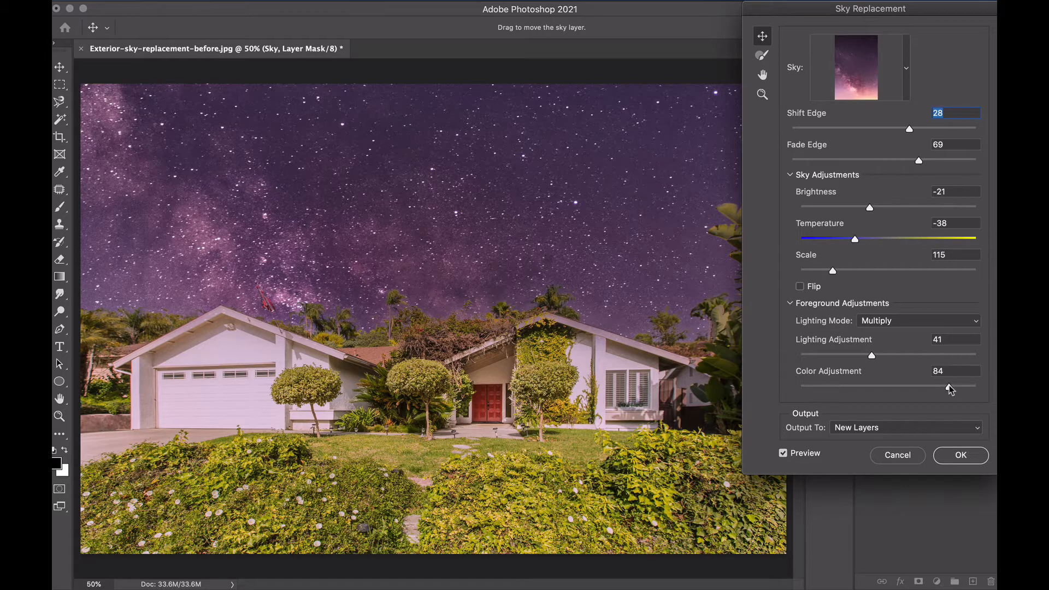
Set the foreground's Color Adjustment to 56 and apply the sky replacement with output to New Layers
{"action": "left_click_drag", "start_coordinate": [951, 389], "coordinate": [900, 390]}
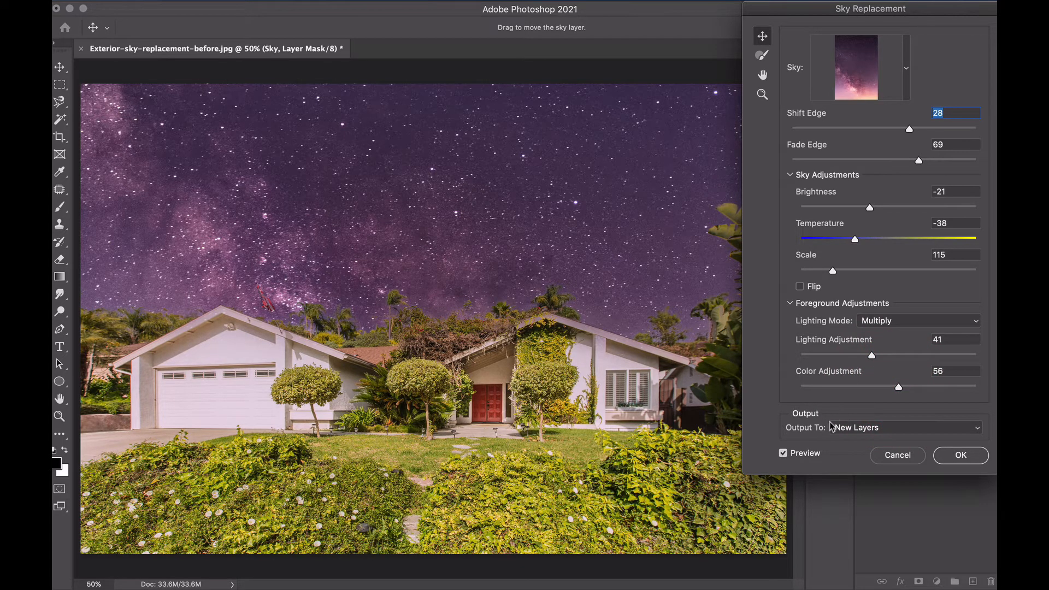
{"action": "left_click", "coordinate": [894, 429]}
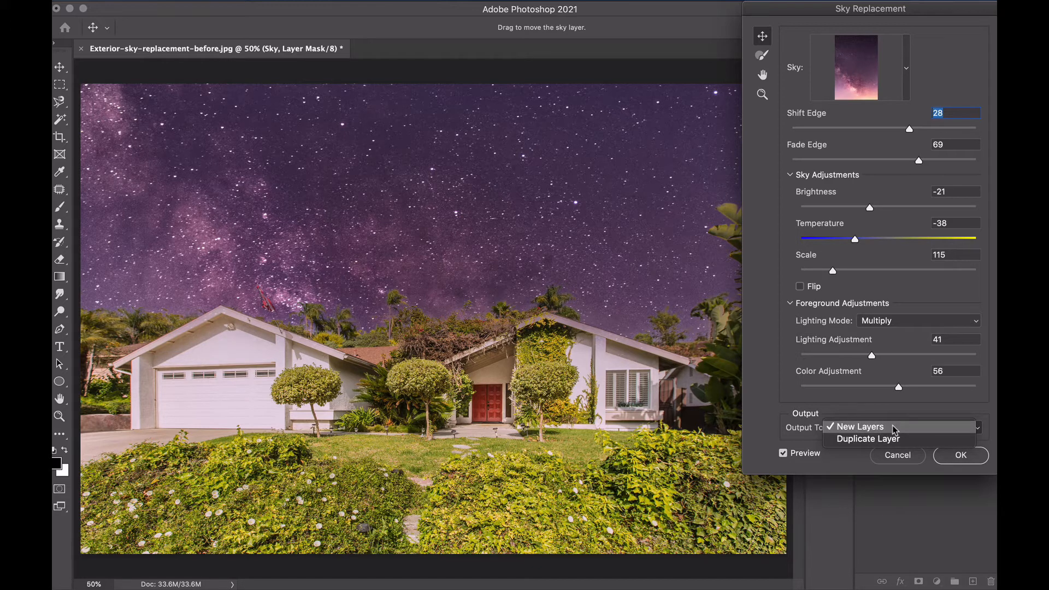
{"action": "left_click", "coordinate": [895, 428]}
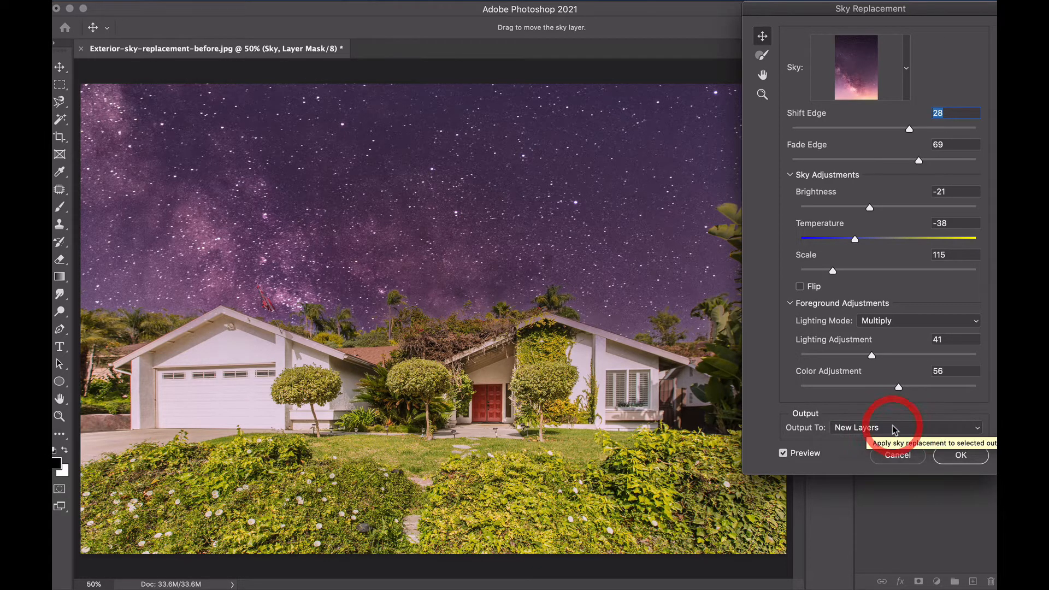
{"action": "left_click", "coordinate": [963, 456]}
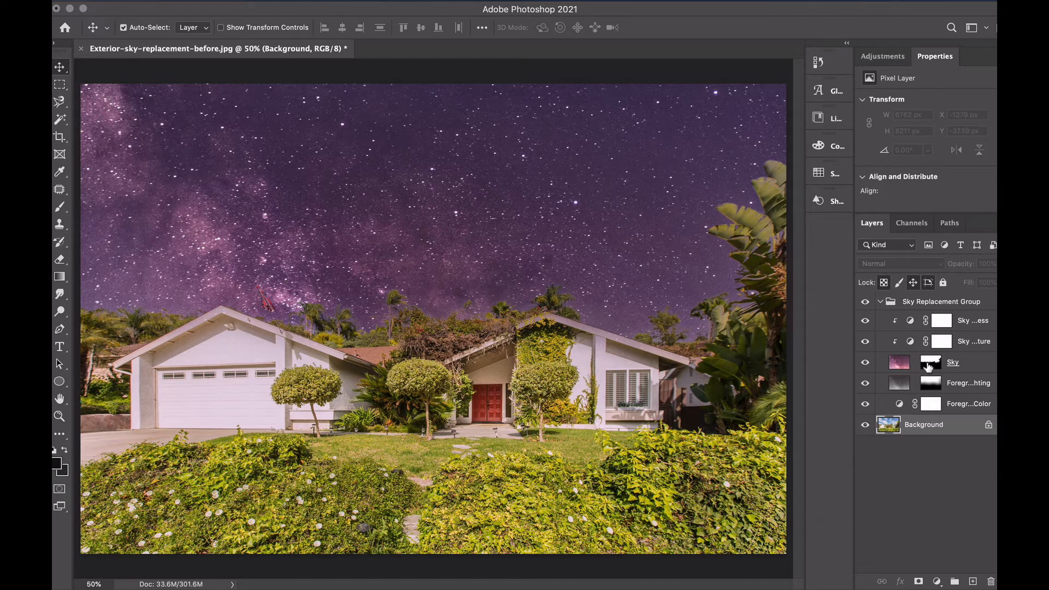
Try painting on the Sky layer's mask above the roofline with a black 800 px brush, and undo the stroke
{"action": "left_click", "coordinate": [969, 363]}
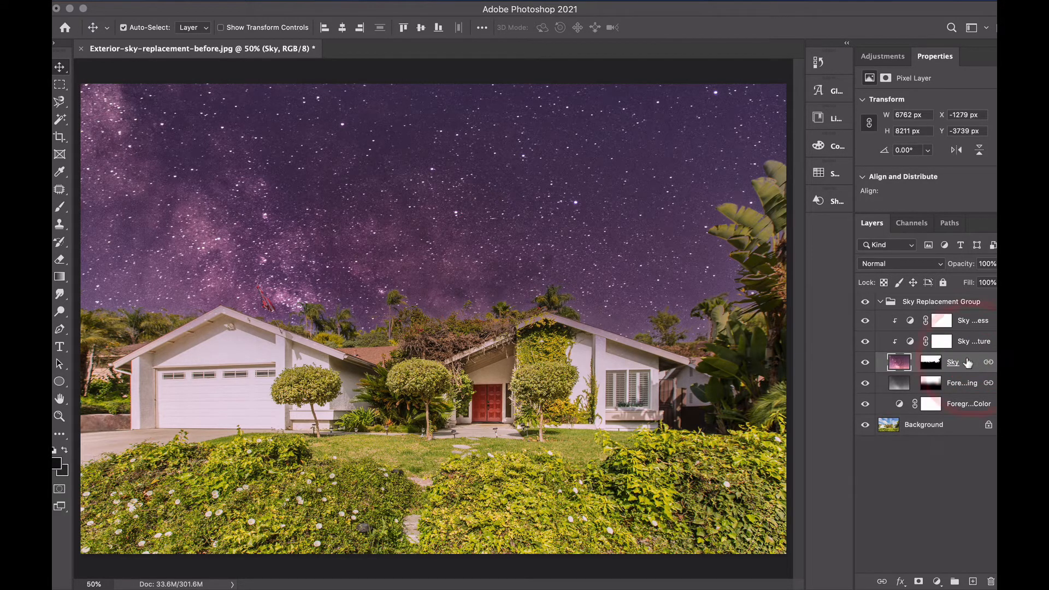
{"action": "left_click", "coordinate": [931, 362]}
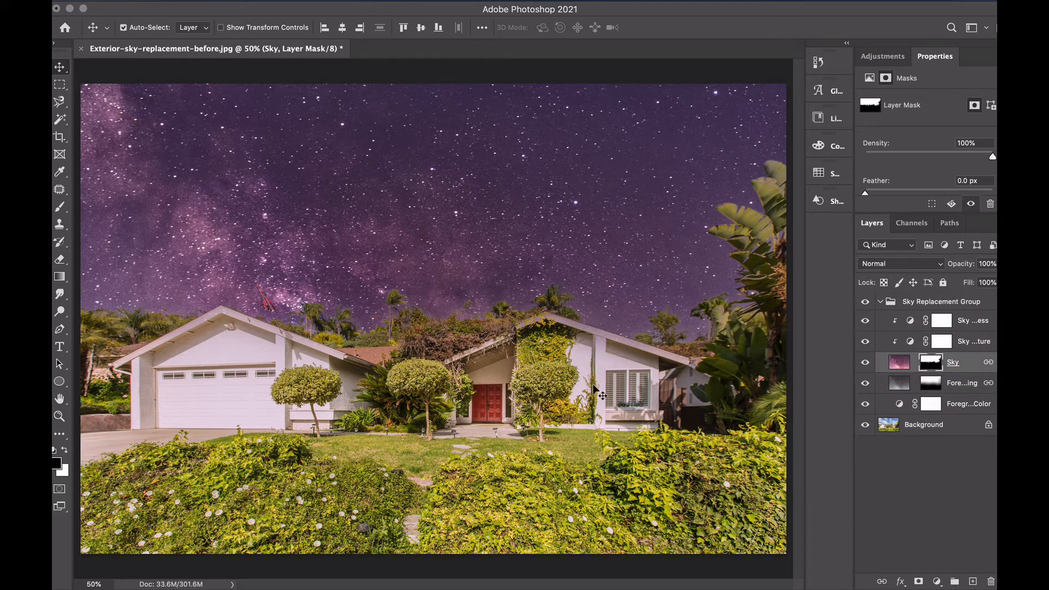
{"action": "left_click", "coordinate": [61, 207]}
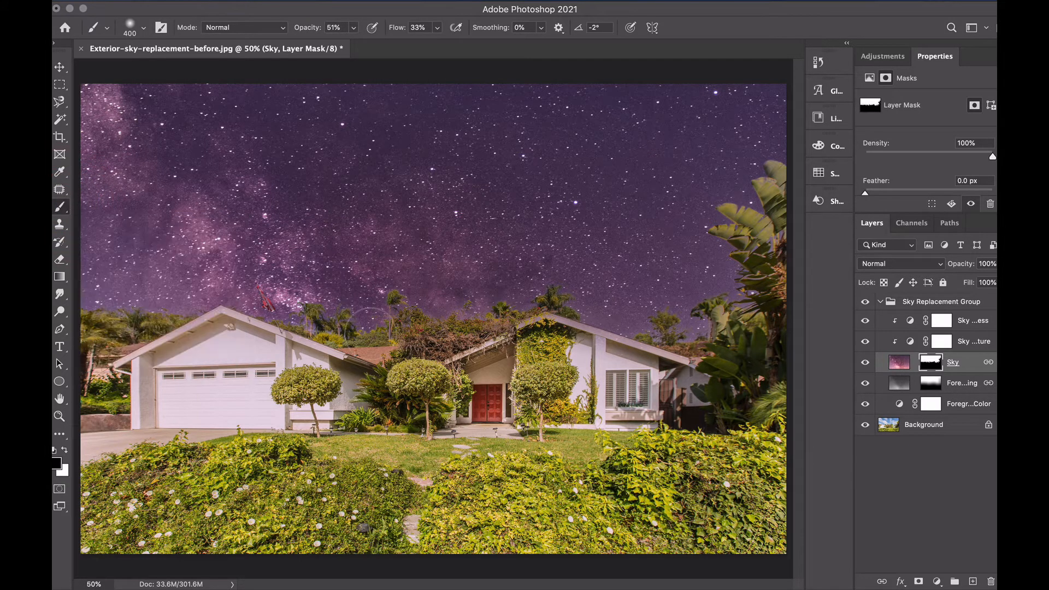
{"action": "key", "text": "bracketright"}
{"action": "key", "text": "bracketright"}
{"action": "key", "text": "bracketright"}
{"action": "key", "text": "bracketright"}
{"action": "mouse_move", "coordinate": [372, 310]}
{"action": "left_mouse_down"}
{"action": "mouse_move", "coordinate": [578, 320]}
{"action": "mouse_move", "coordinate": [436, 315]}
{"action": "mouse_move", "coordinate": [343, 326]}
{"action": "mouse_move", "coordinate": [364, 325]}
{"action": "mouse_move", "coordinate": [242, 309]}
{"action": "mouse_move", "coordinate": [320, 320]}
{"action": "mouse_move", "coordinate": [269, 314]}
{"action": "mouse_move", "coordinate": [403, 310]}
{"action": "left_mouse_up"}
{"action": "key", "text": "super+z"}
{"action": "key", "text": "super+z"}
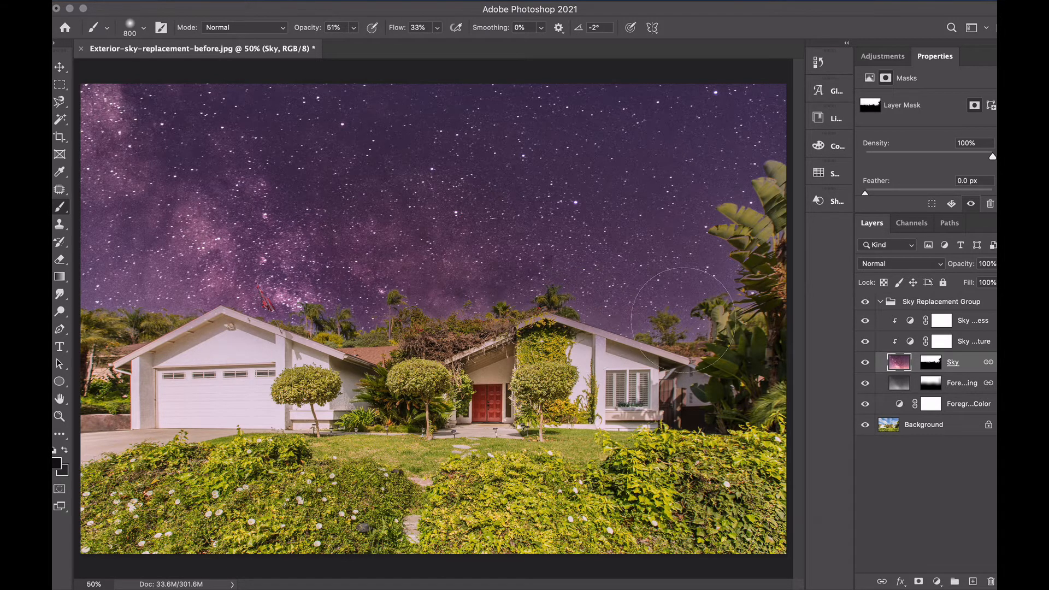
Review the settings of the Sky Temperature, Sky Brightness, Foreground Lighting and Foreground Color layers, ending on the Sky layer
{"action": "left_click", "coordinate": [961, 345]}
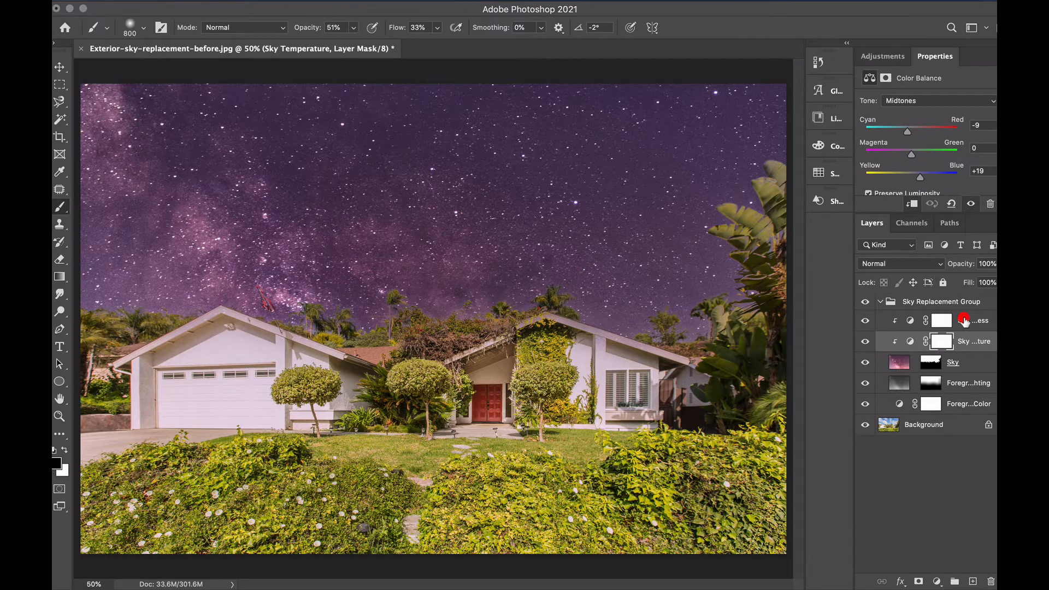
{"action": "left_click", "coordinate": [965, 323]}
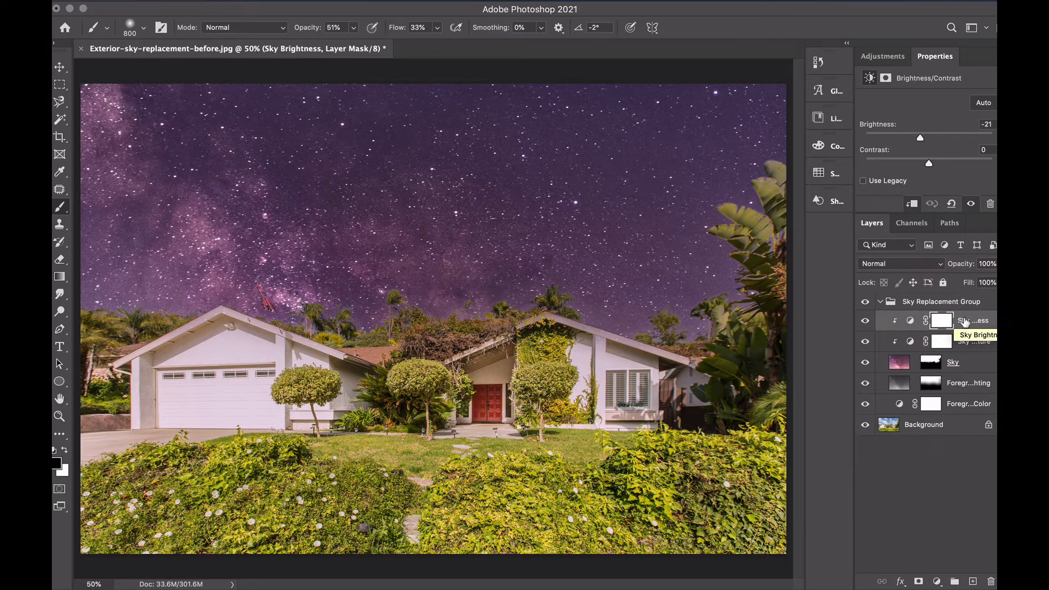
{"action": "left_click", "coordinate": [960, 343]}
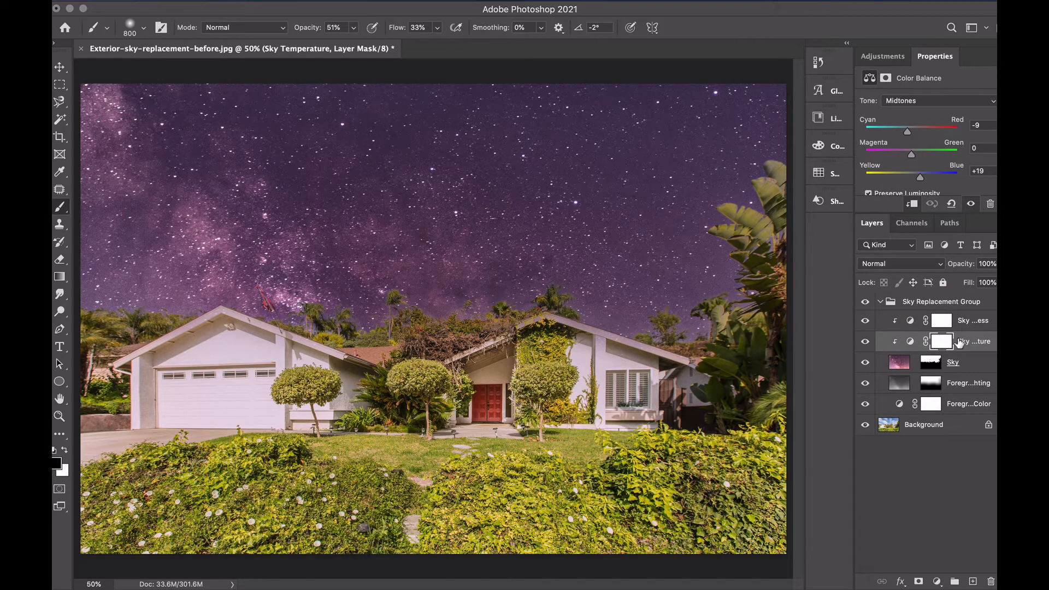
{"action": "left_click", "coordinate": [959, 387]}
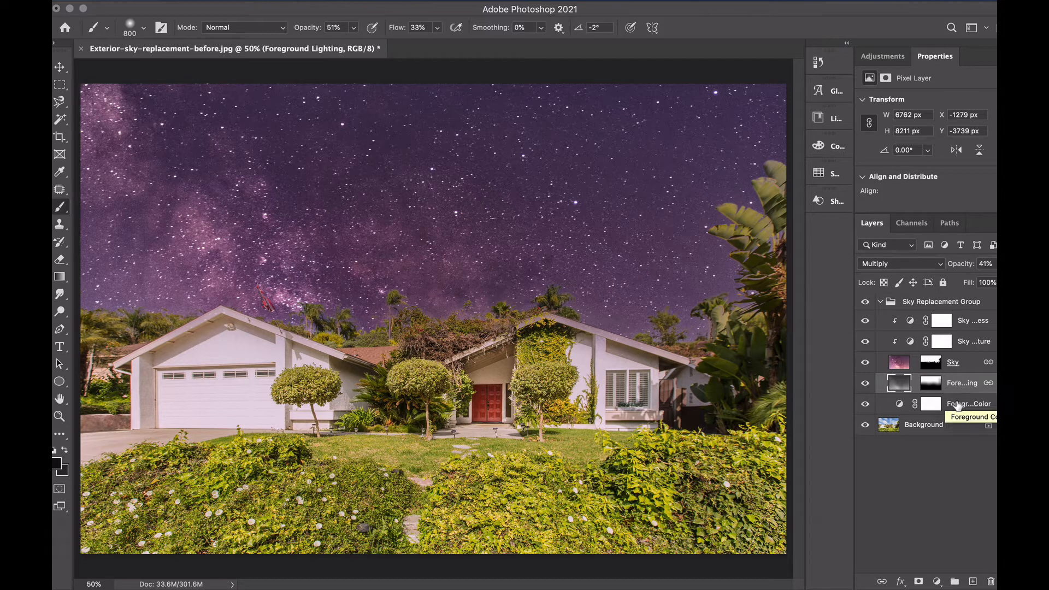
{"action": "left_click", "coordinate": [957, 405]}
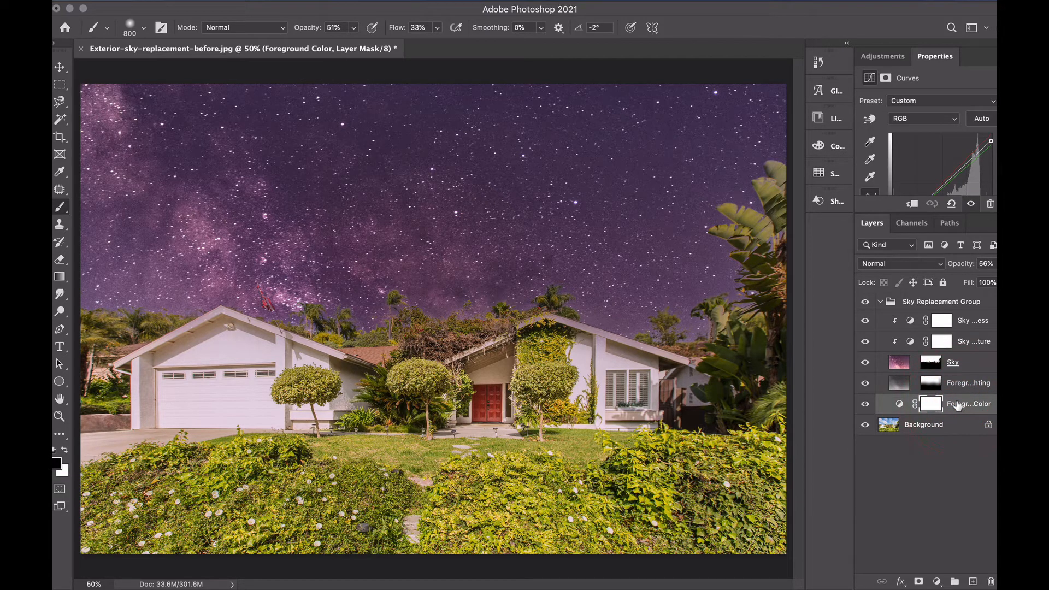
{"action": "left_click", "coordinate": [972, 369]}
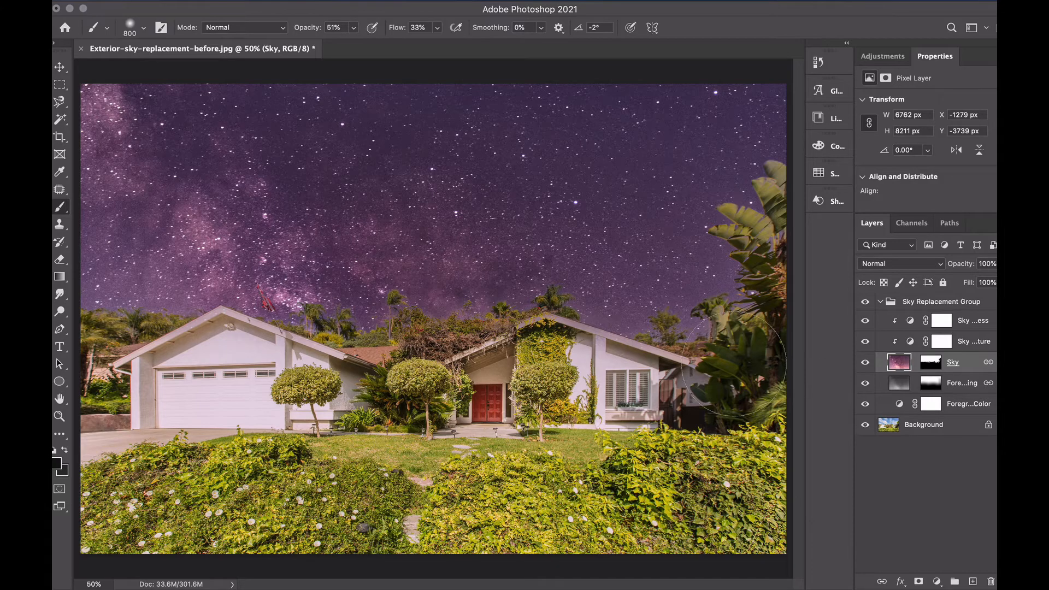
Examine the sky's blend along the treetops, roof edges and flag at 200%, with the brush reduced to 200 px
{"action": "key", "text": "super+equal"}
{"action": "key", "text": "super+equal"}
{"action": "key", "text": "super+equal"}
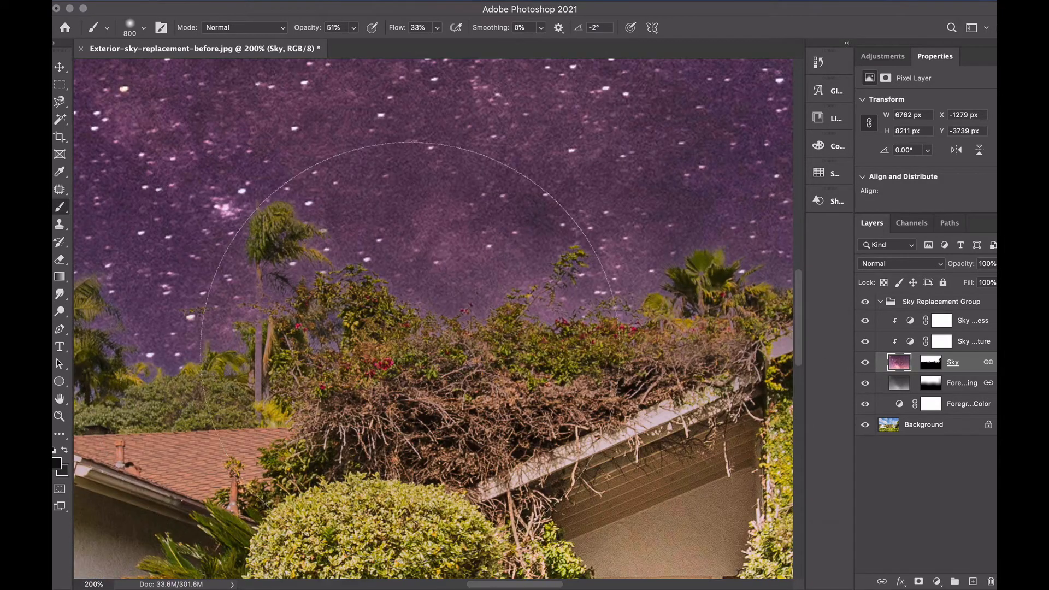
{"action": "key", "text": "bracketleft"}
{"action": "key", "text": "bracketleft"}
{"action": "key", "text": "bracketleft"}
{"action": "key", "text": "bracketleft"}
{"action": "key", "text": "bracketleft"}
{"action": "key", "text": "bracketleft"}
{"action": "key", "text": "bracketleft"}
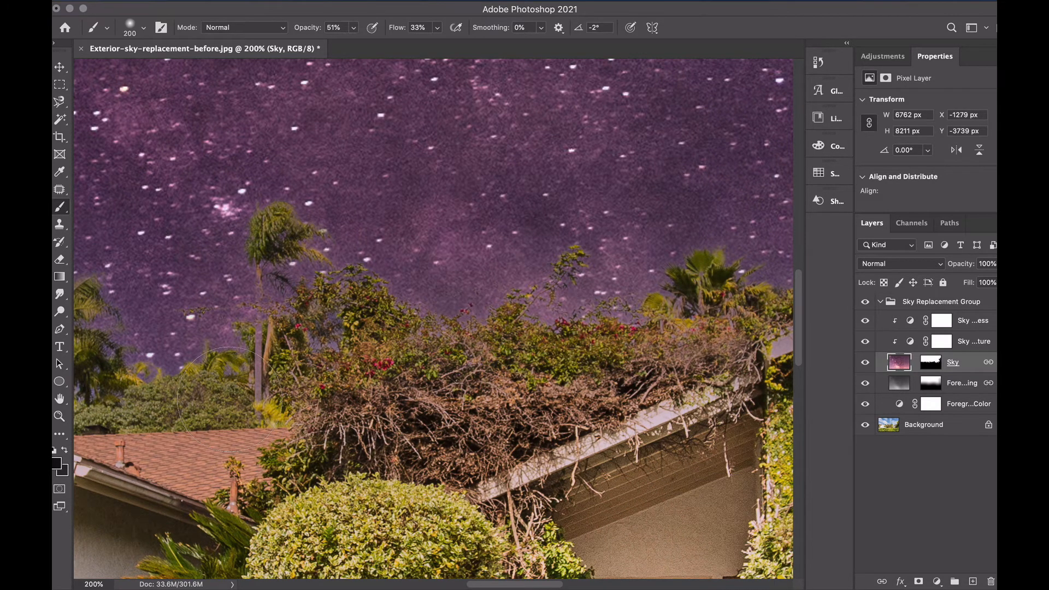
{"action": "scroll", "coordinate": [246, 388], "scroll_direction": "left", "scroll_amount": 5}
{"action": "scroll", "coordinate": [230, 399], "scroll_direction": "left", "scroll_amount": 8}
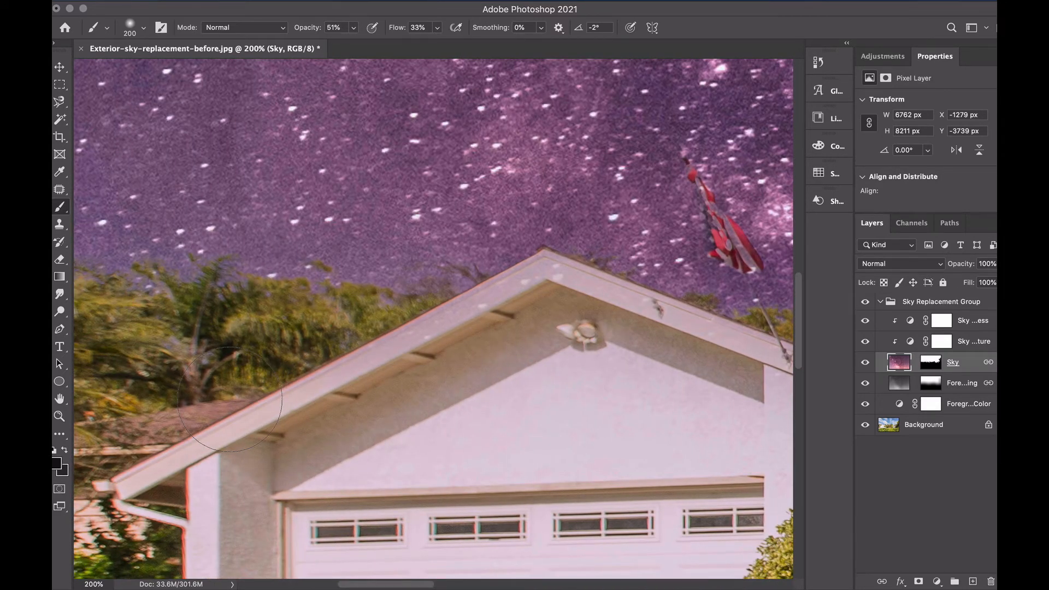
{"action": "scroll", "coordinate": [229, 399], "scroll_direction": "left", "scroll_amount": 8}
{"action": "scroll", "coordinate": [229, 399], "scroll_direction": "right", "scroll_amount": 8}
{"action": "key", "text": "super+0"}
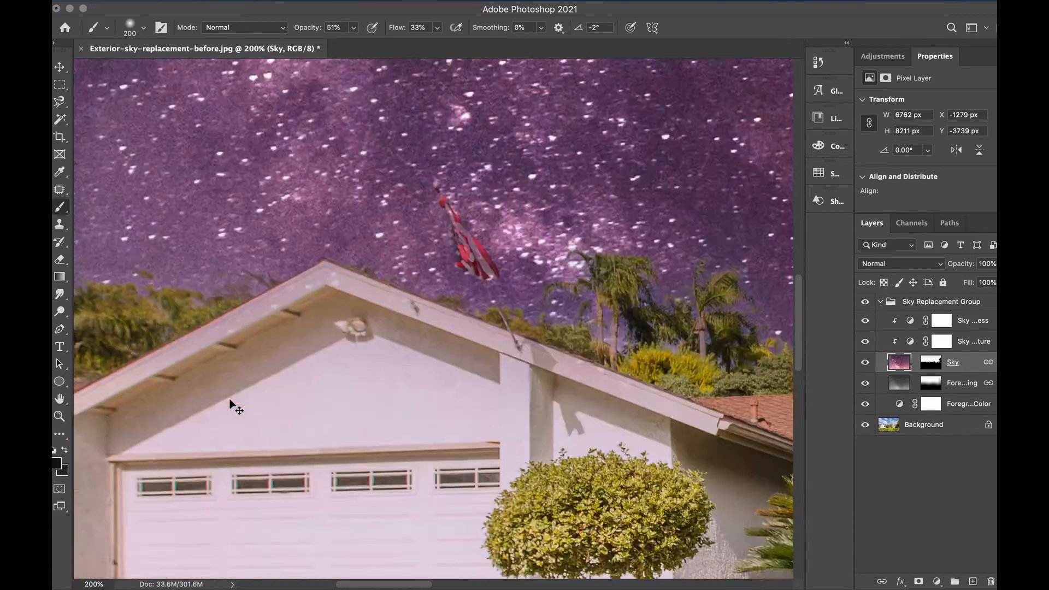
{"action": "key", "text": "super+0"}
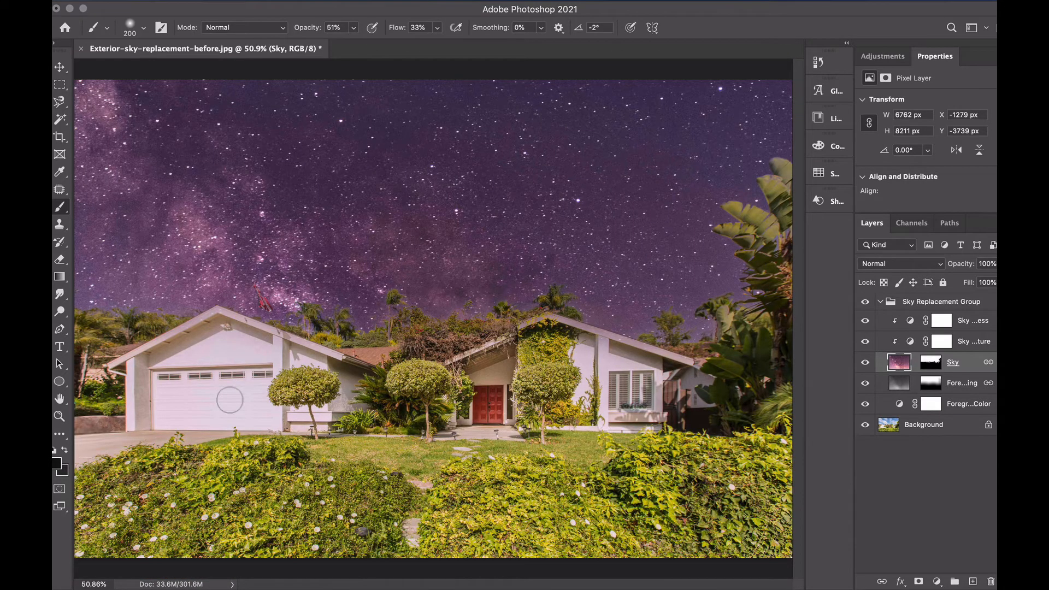